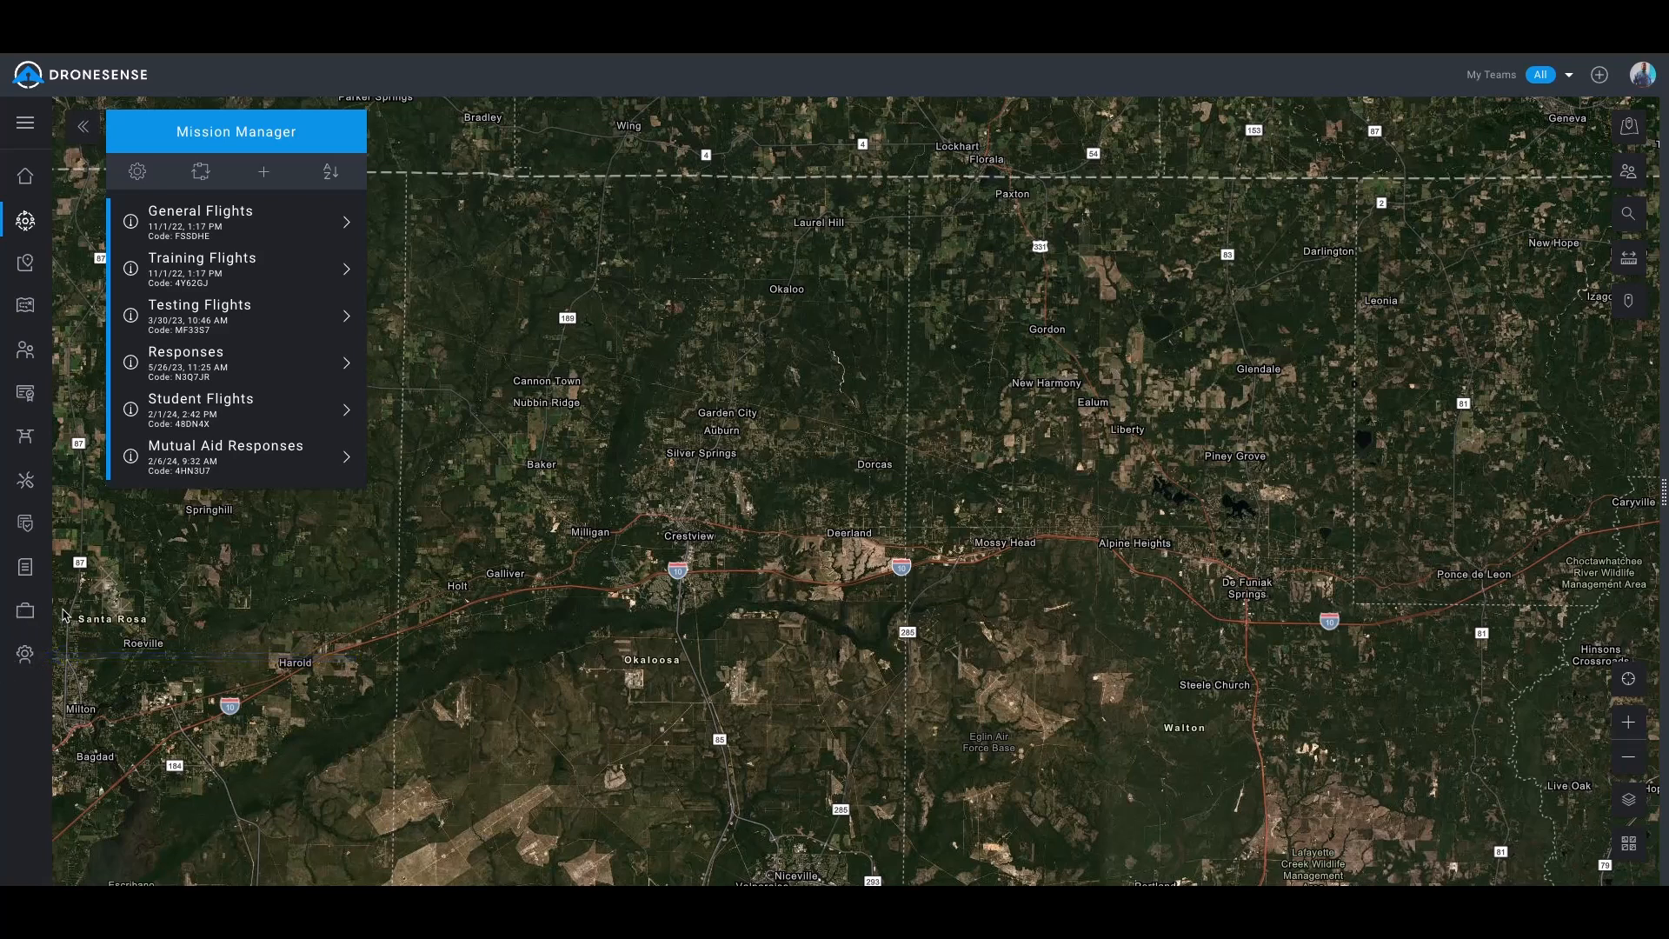
Go to the Admin notification settings and open the email roll-up schedule for editing
{"action": "left_click", "coordinate": [22, 664]}
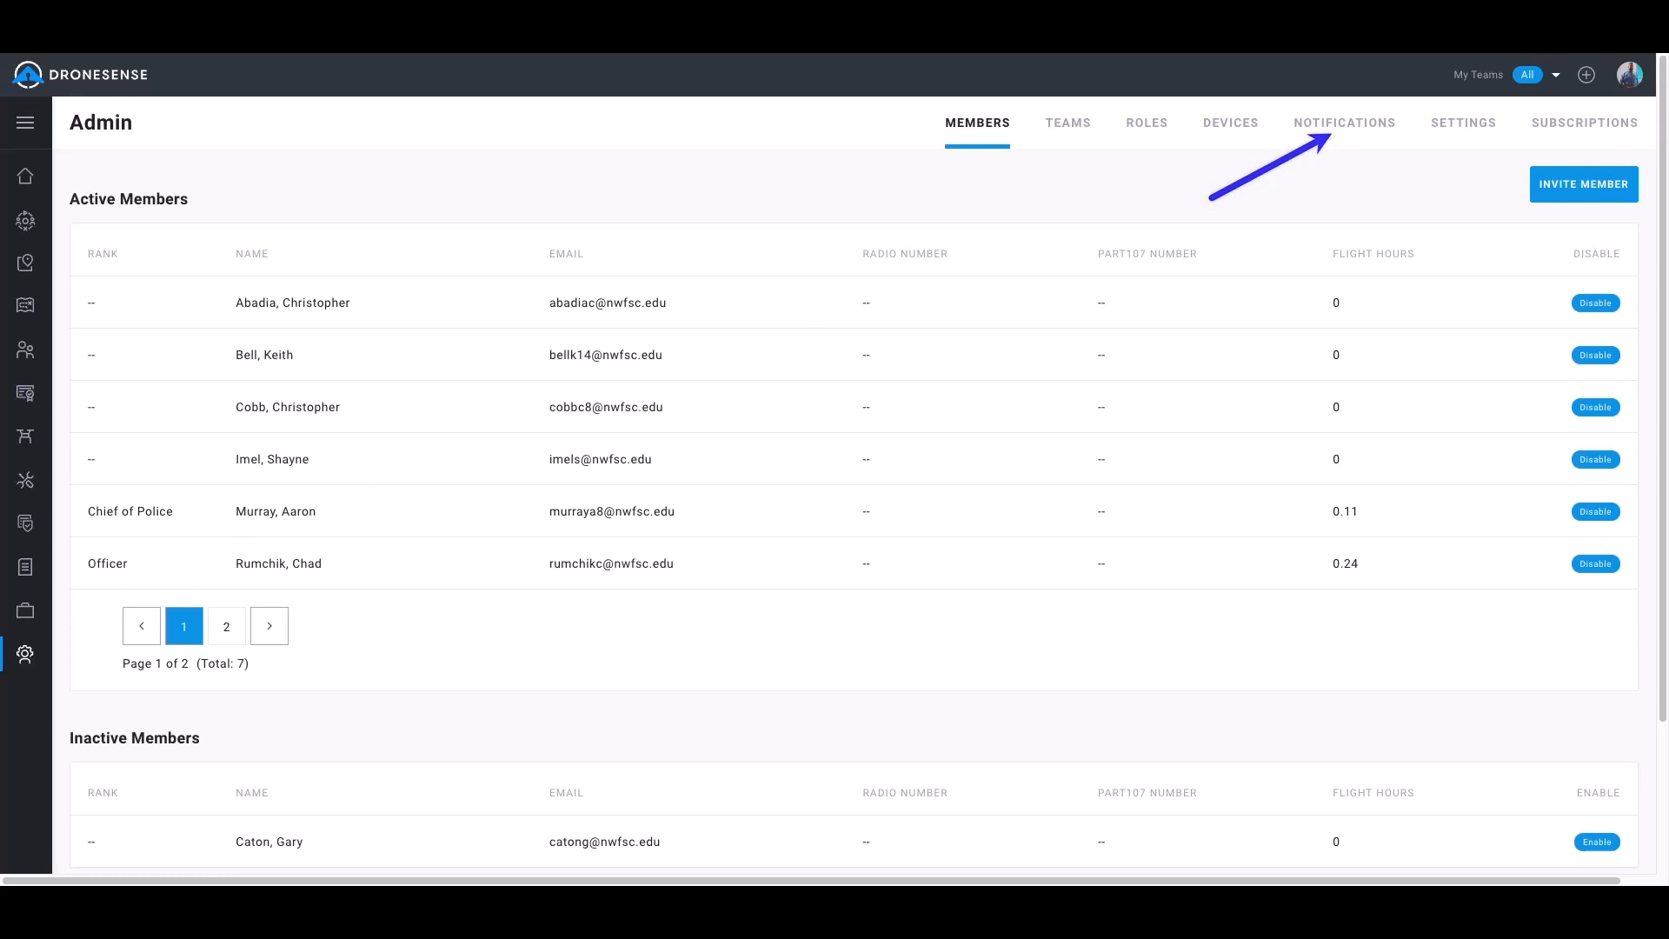
{"action": "left_click", "coordinate": [1366, 129]}
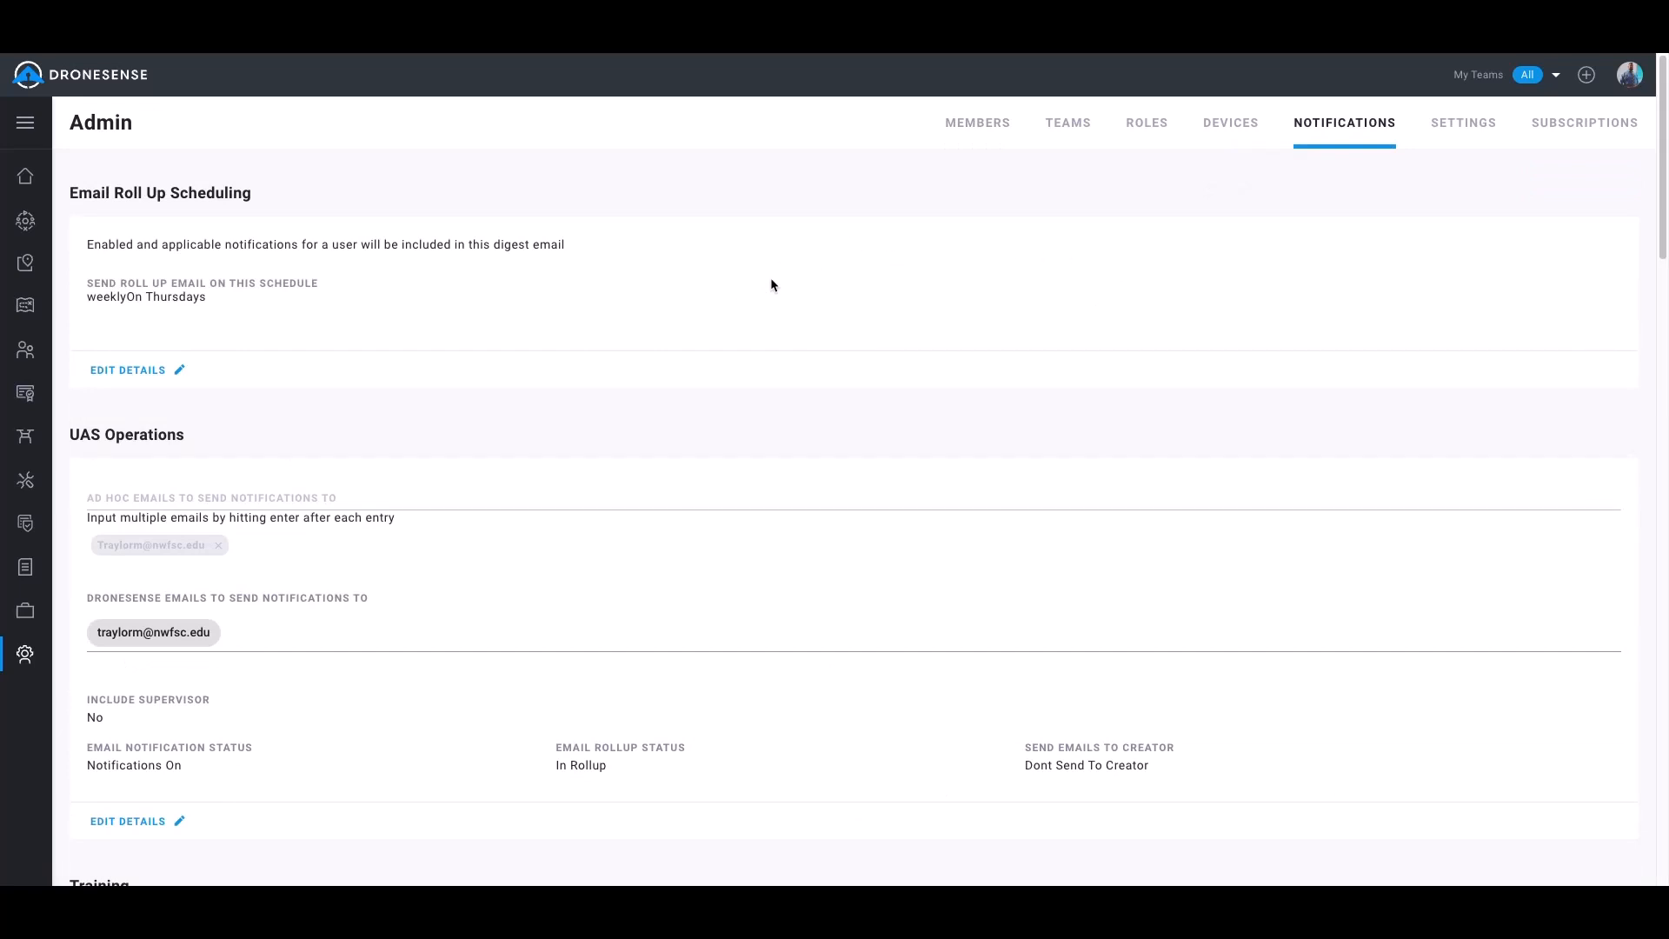
{"action": "left_click", "coordinate": [124, 370]}
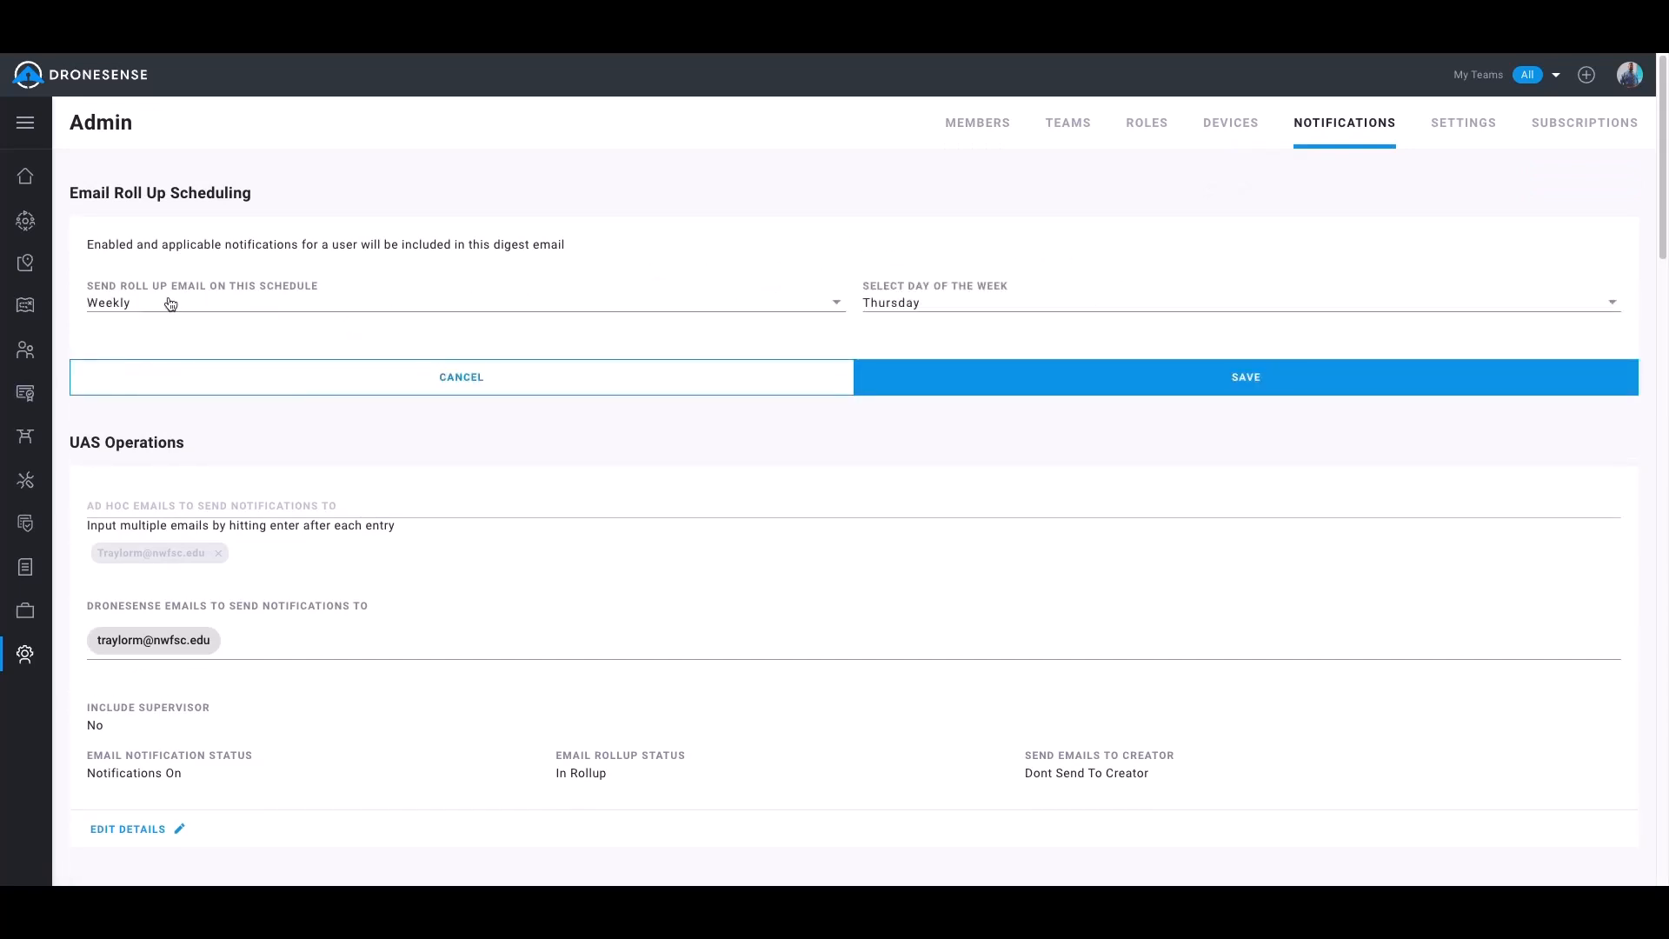
Review the frequency and weekday options of the roll-up email schedule, keeping Weekly and Thursday
{"action": "left_click", "coordinate": [490, 309]}
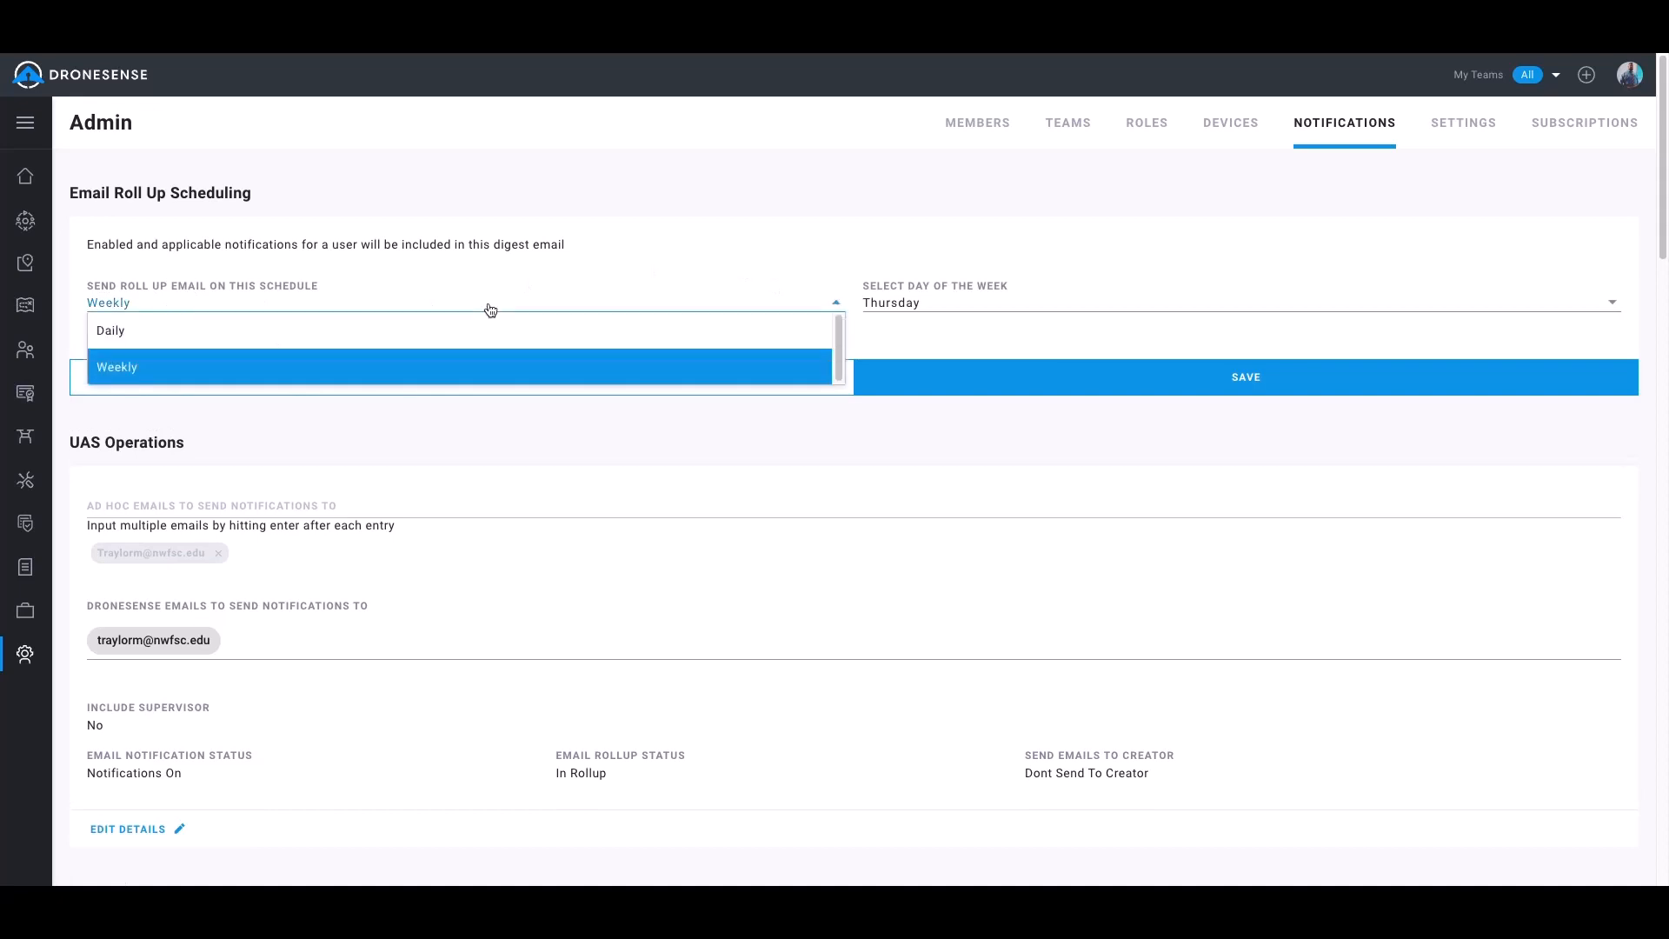
{"action": "left_click", "coordinate": [525, 310]}
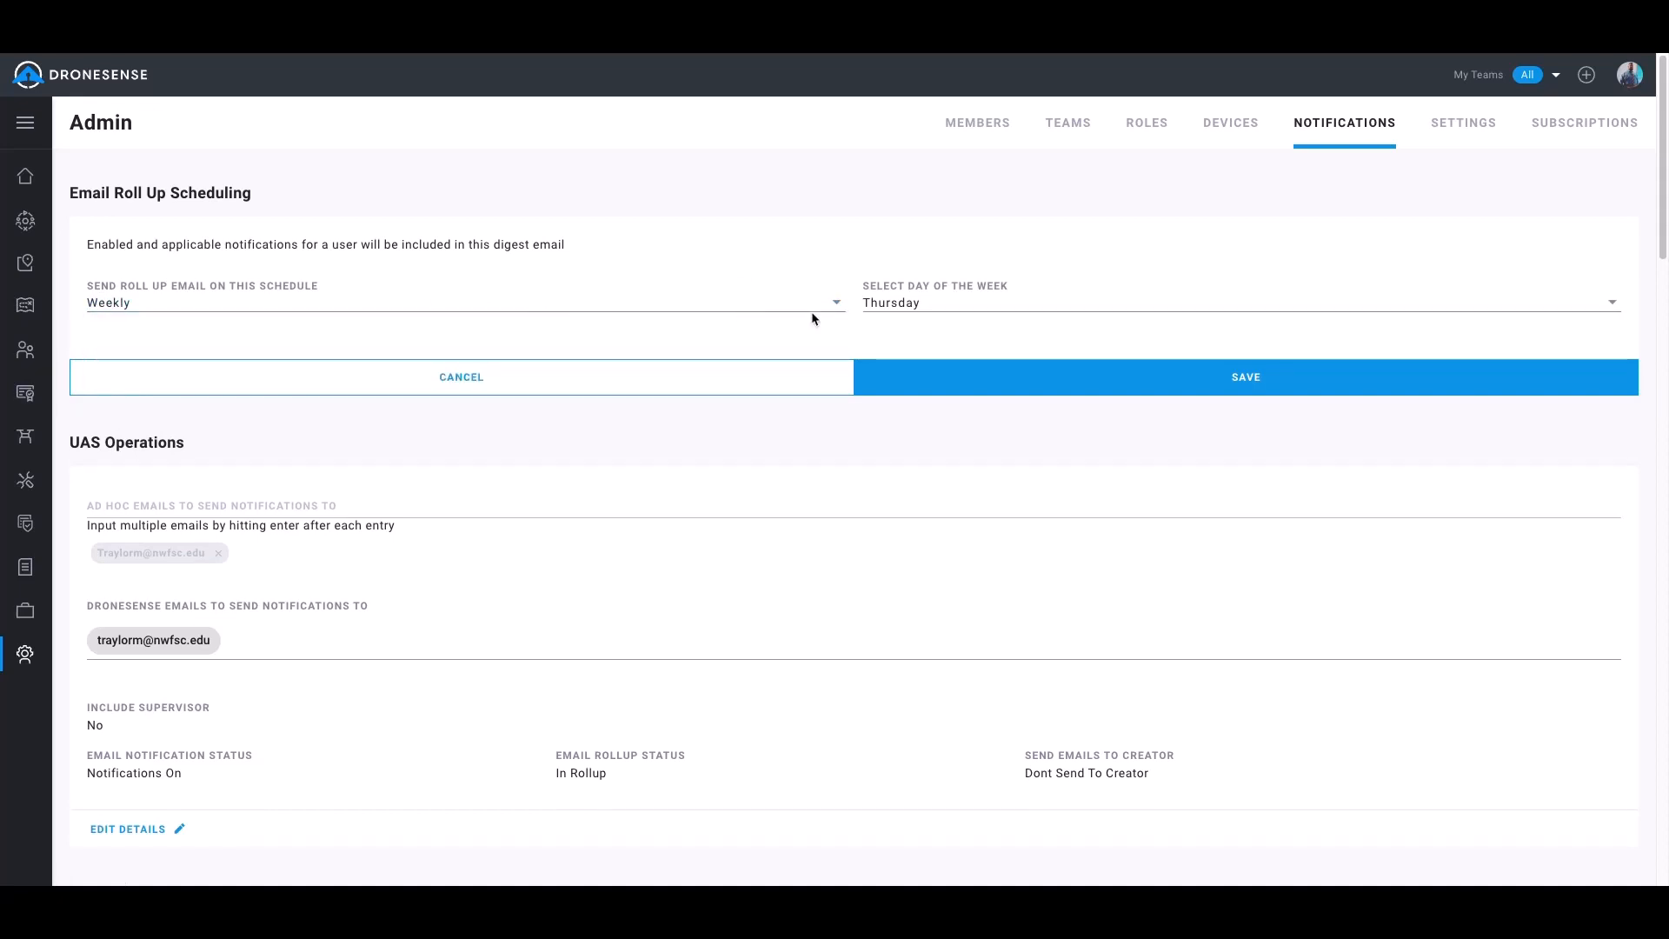
{"action": "left_click", "coordinate": [930, 313]}
{"action": "scroll", "coordinate": [945, 346], "scroll_direction": "down", "scroll_amount": 1}
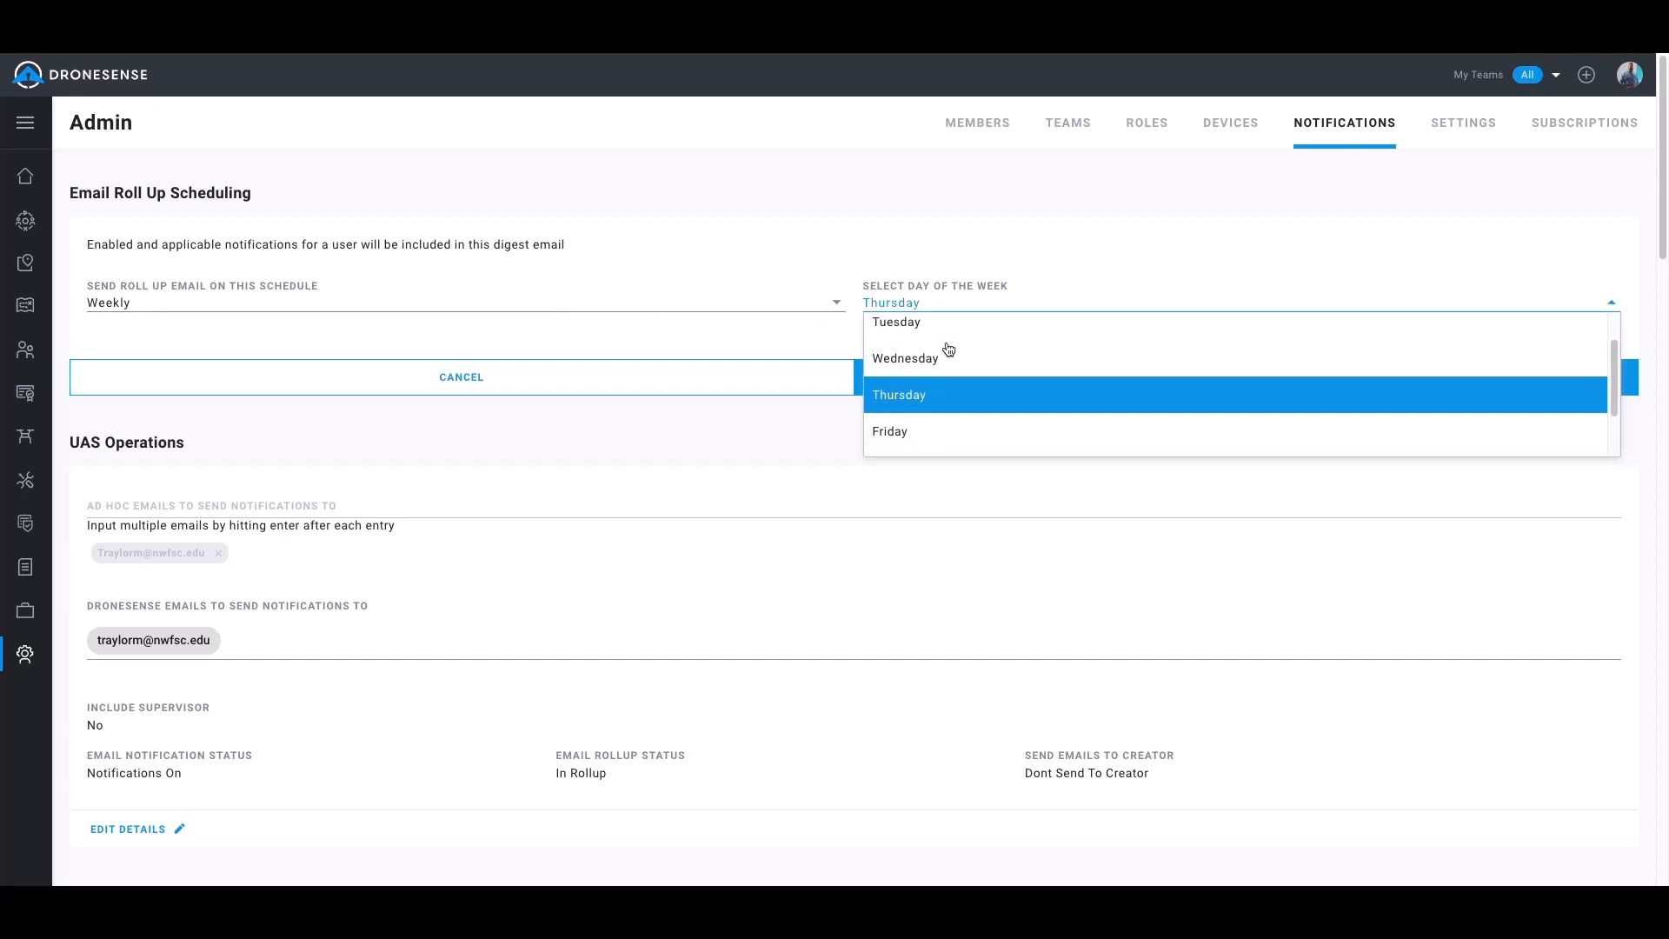
{"action": "scroll", "coordinate": [939, 330], "scroll_direction": "up", "scroll_amount": 1}
{"action": "left_click", "coordinate": [936, 302]}
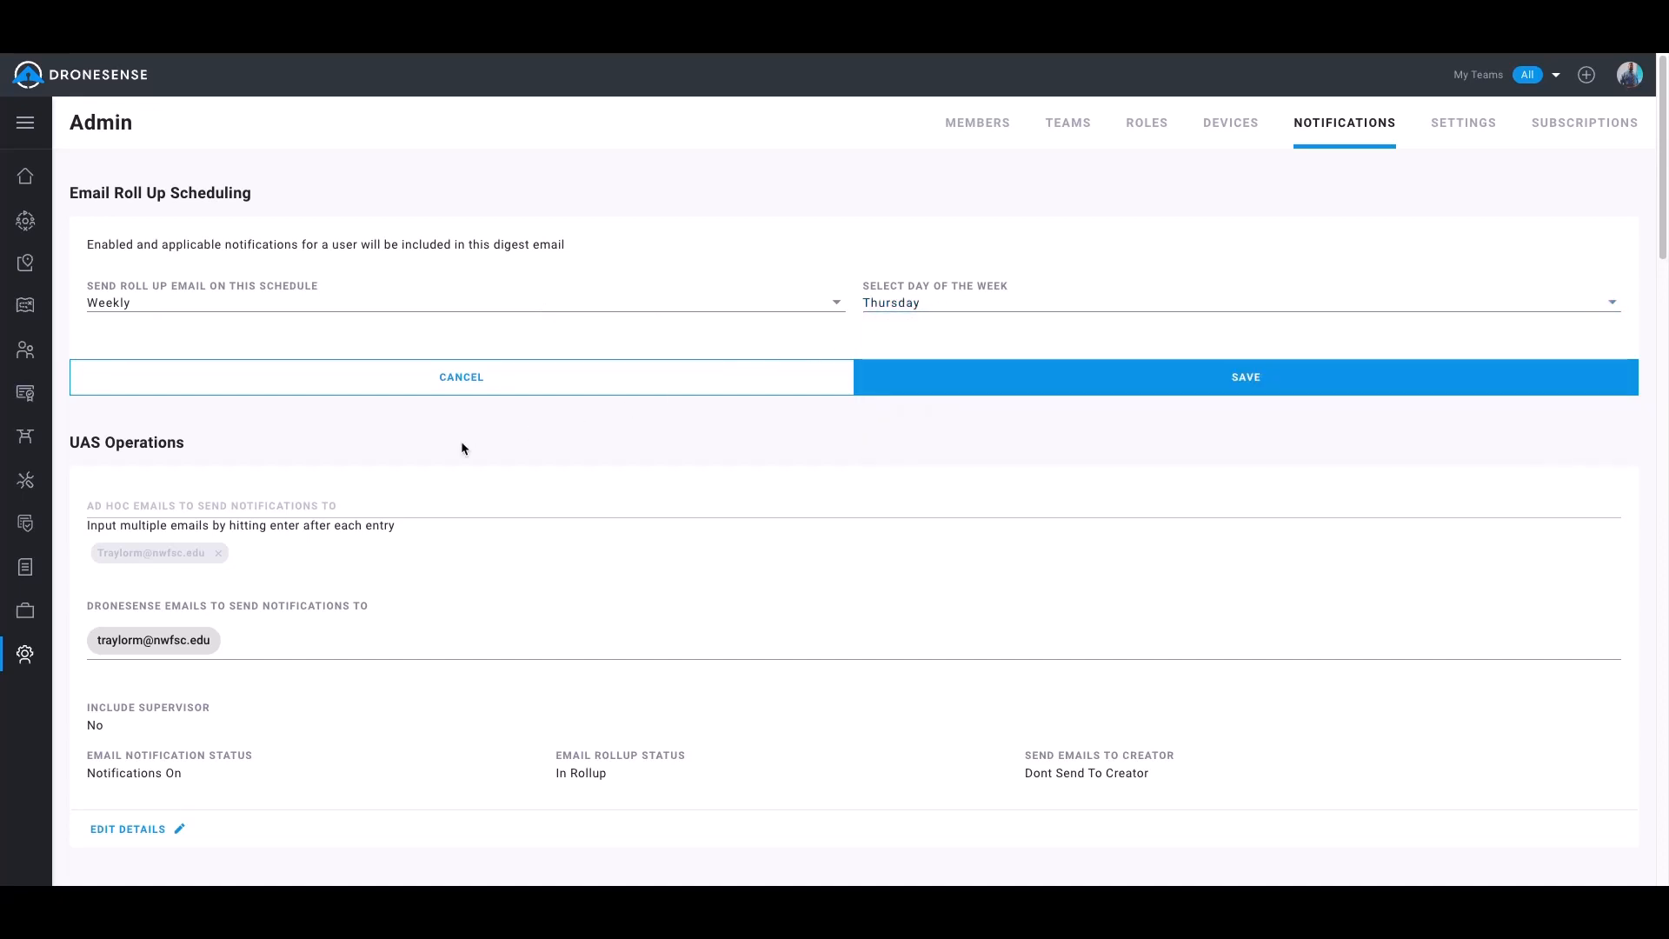
Open the UAS Operations notification details for editing and save them with notifications on and included in the rollup
{"action": "scroll", "coordinate": [224, 497], "scroll_direction": "down", "scroll_amount": 1}
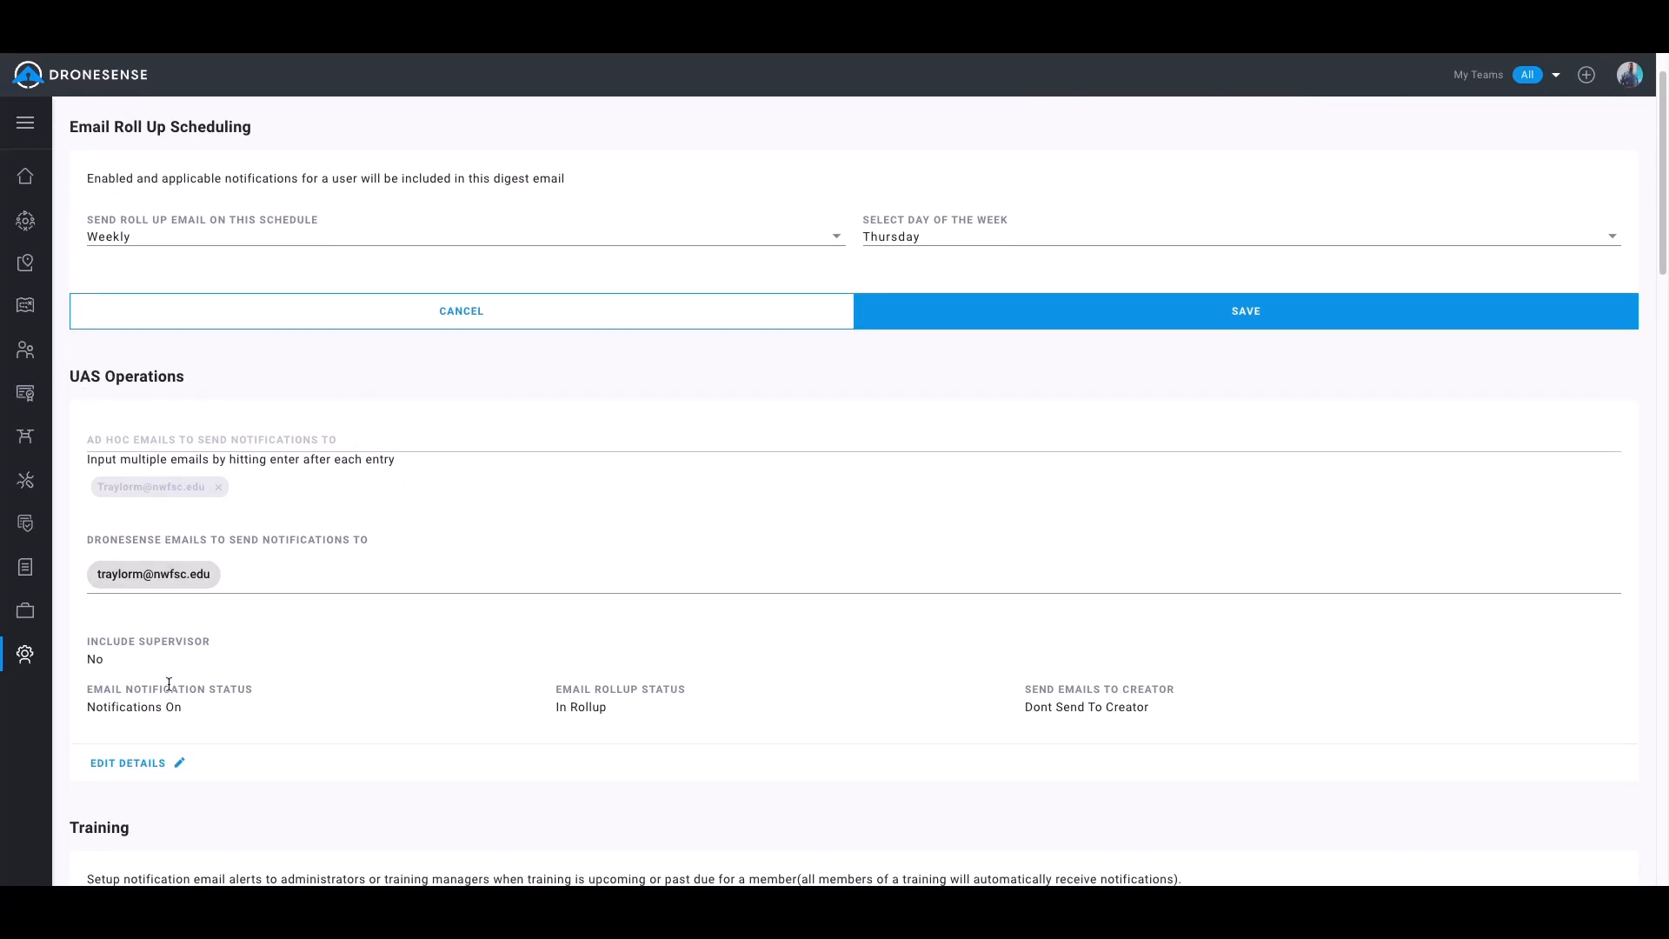
{"action": "left_click", "coordinate": [117, 765]}
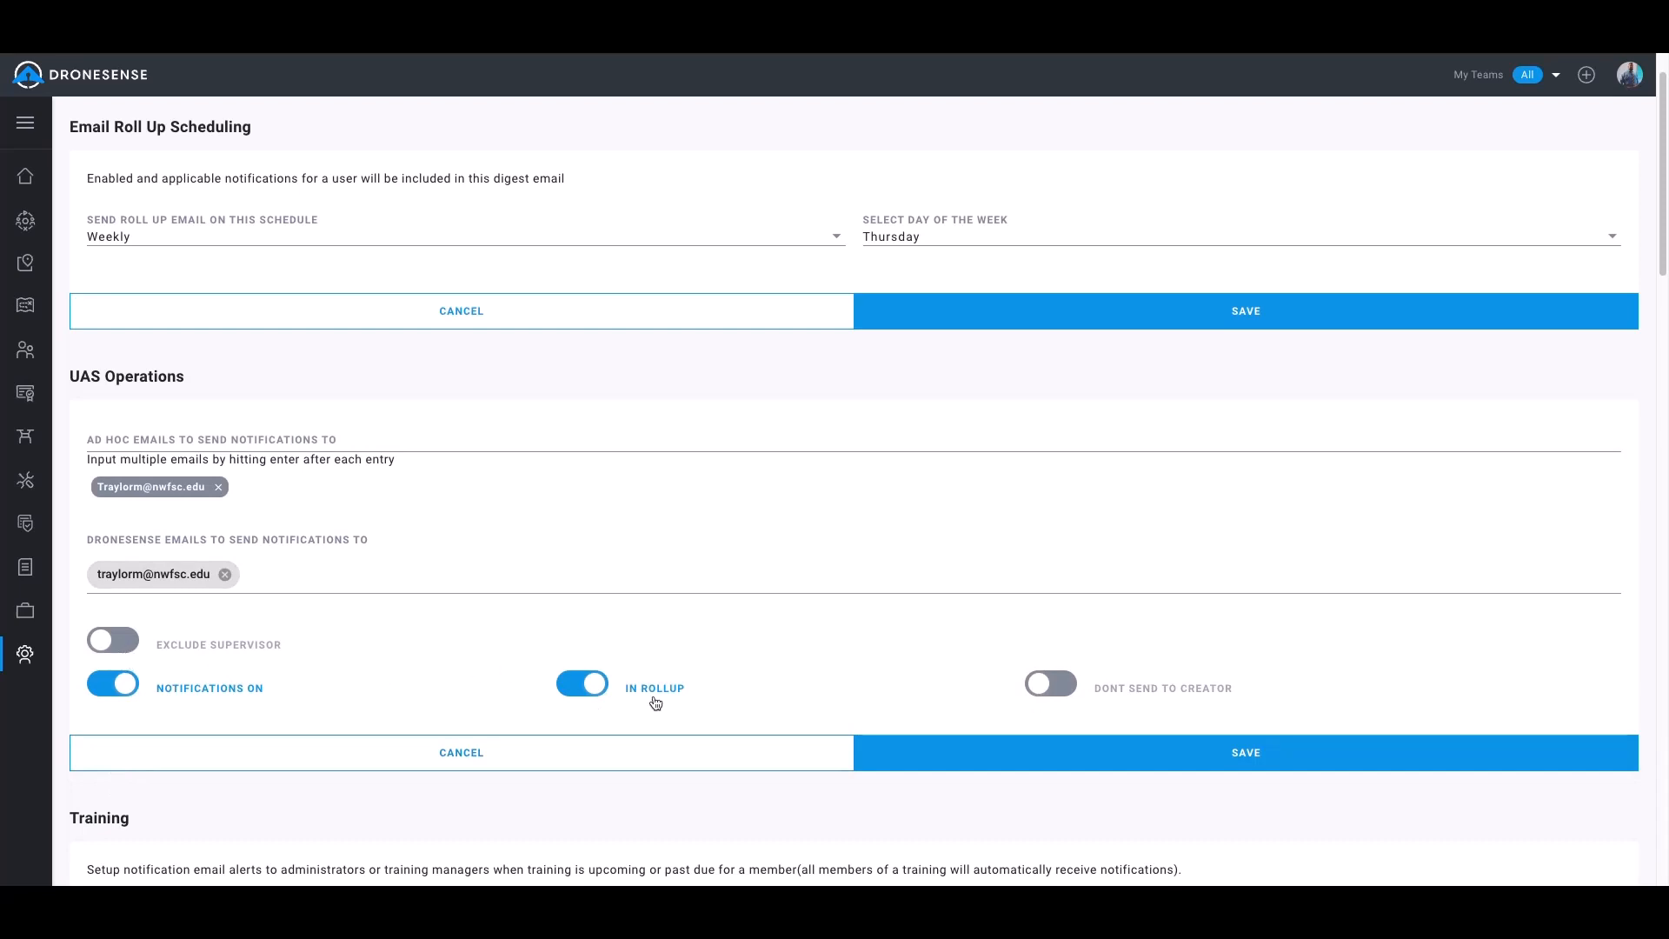
{"action": "scroll", "coordinate": [1052, 713], "scroll_direction": "down", "scroll_amount": 1}
{"action": "left_click", "coordinate": [1062, 711]}
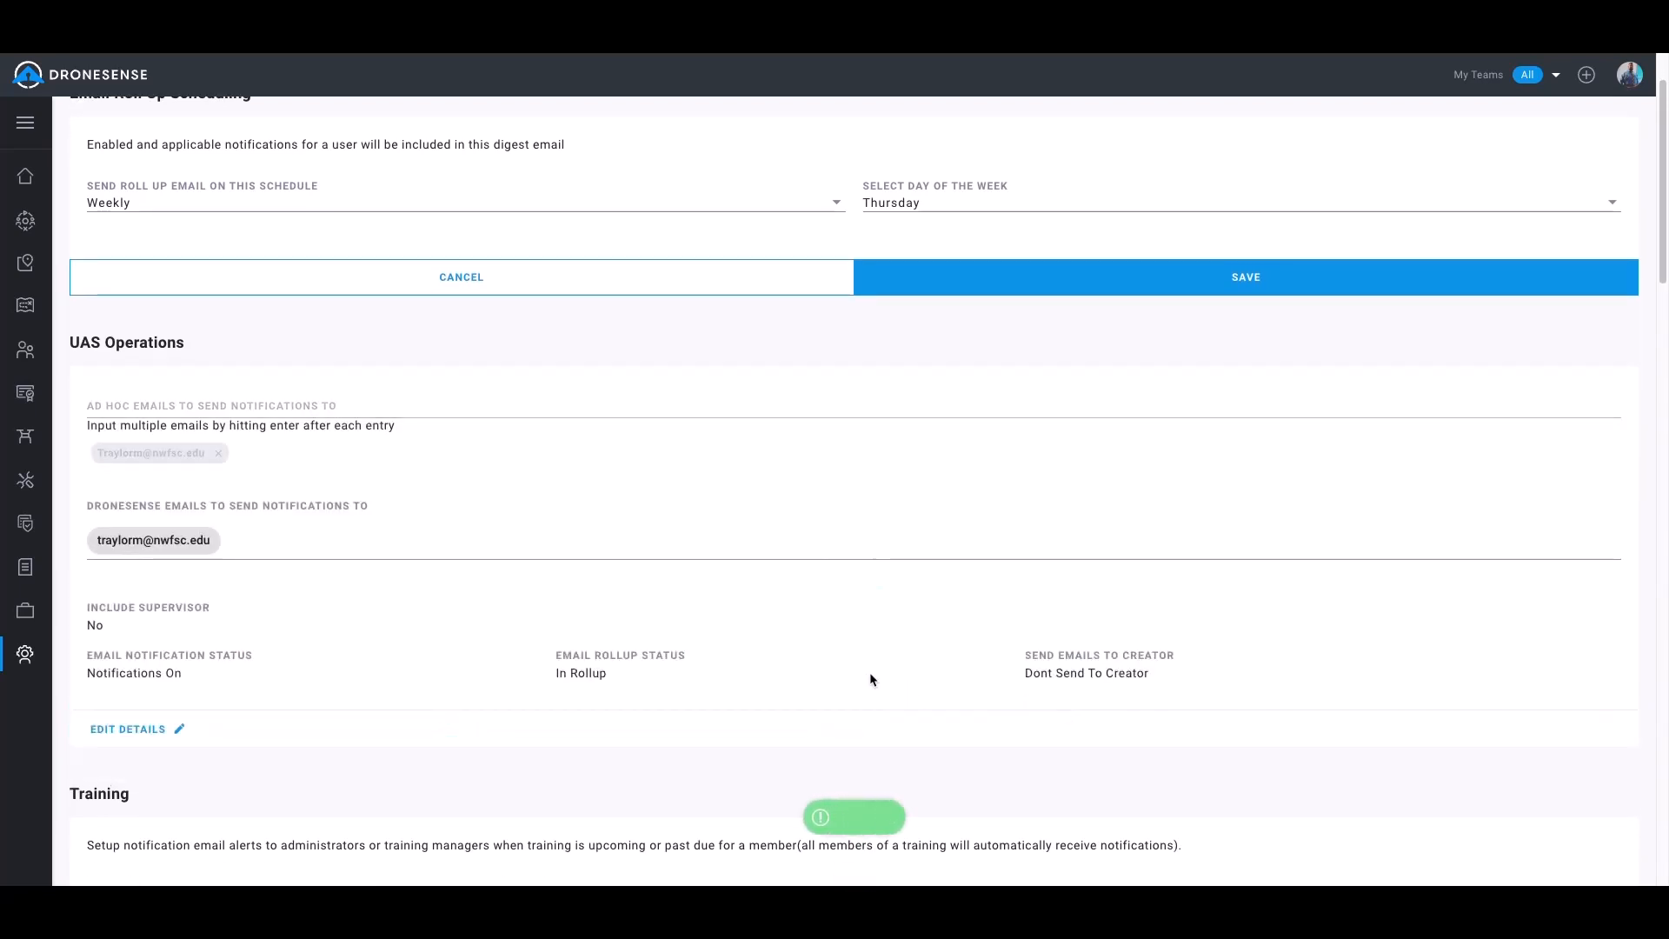
Exclude the supervisor from the Training notifications, keep the Begin By unit in weeks and instant email, and save the section
{"action": "scroll", "coordinate": [869, 680], "scroll_direction": "down", "scroll_amount": 5}
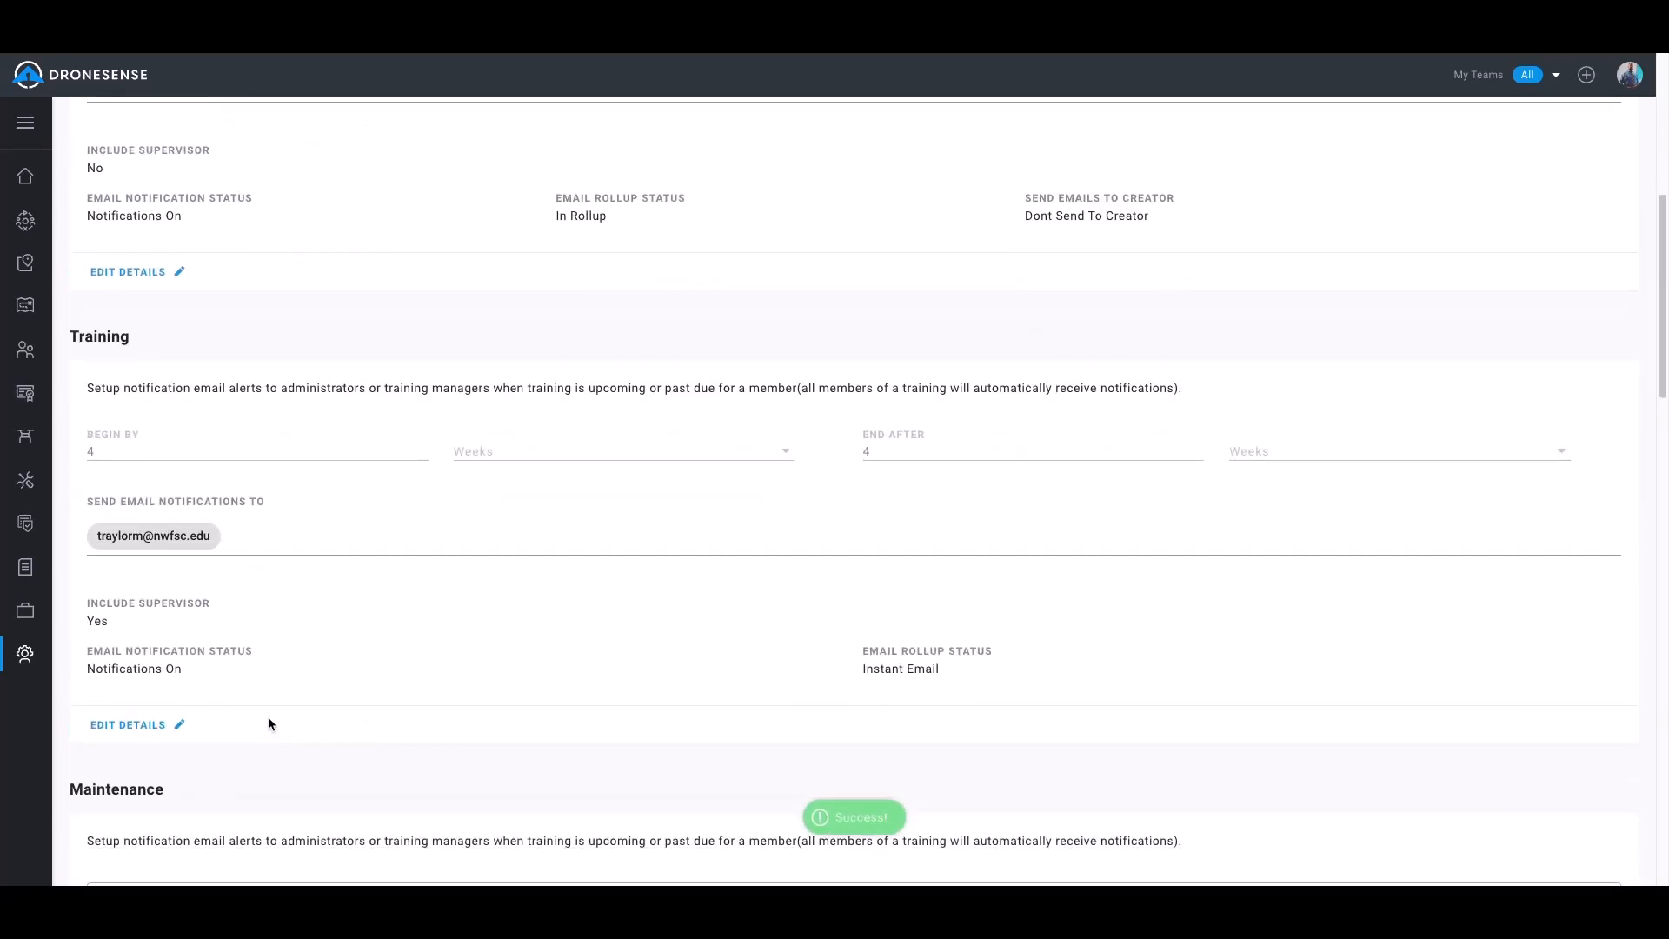
{"action": "left_click", "coordinate": [97, 726]}
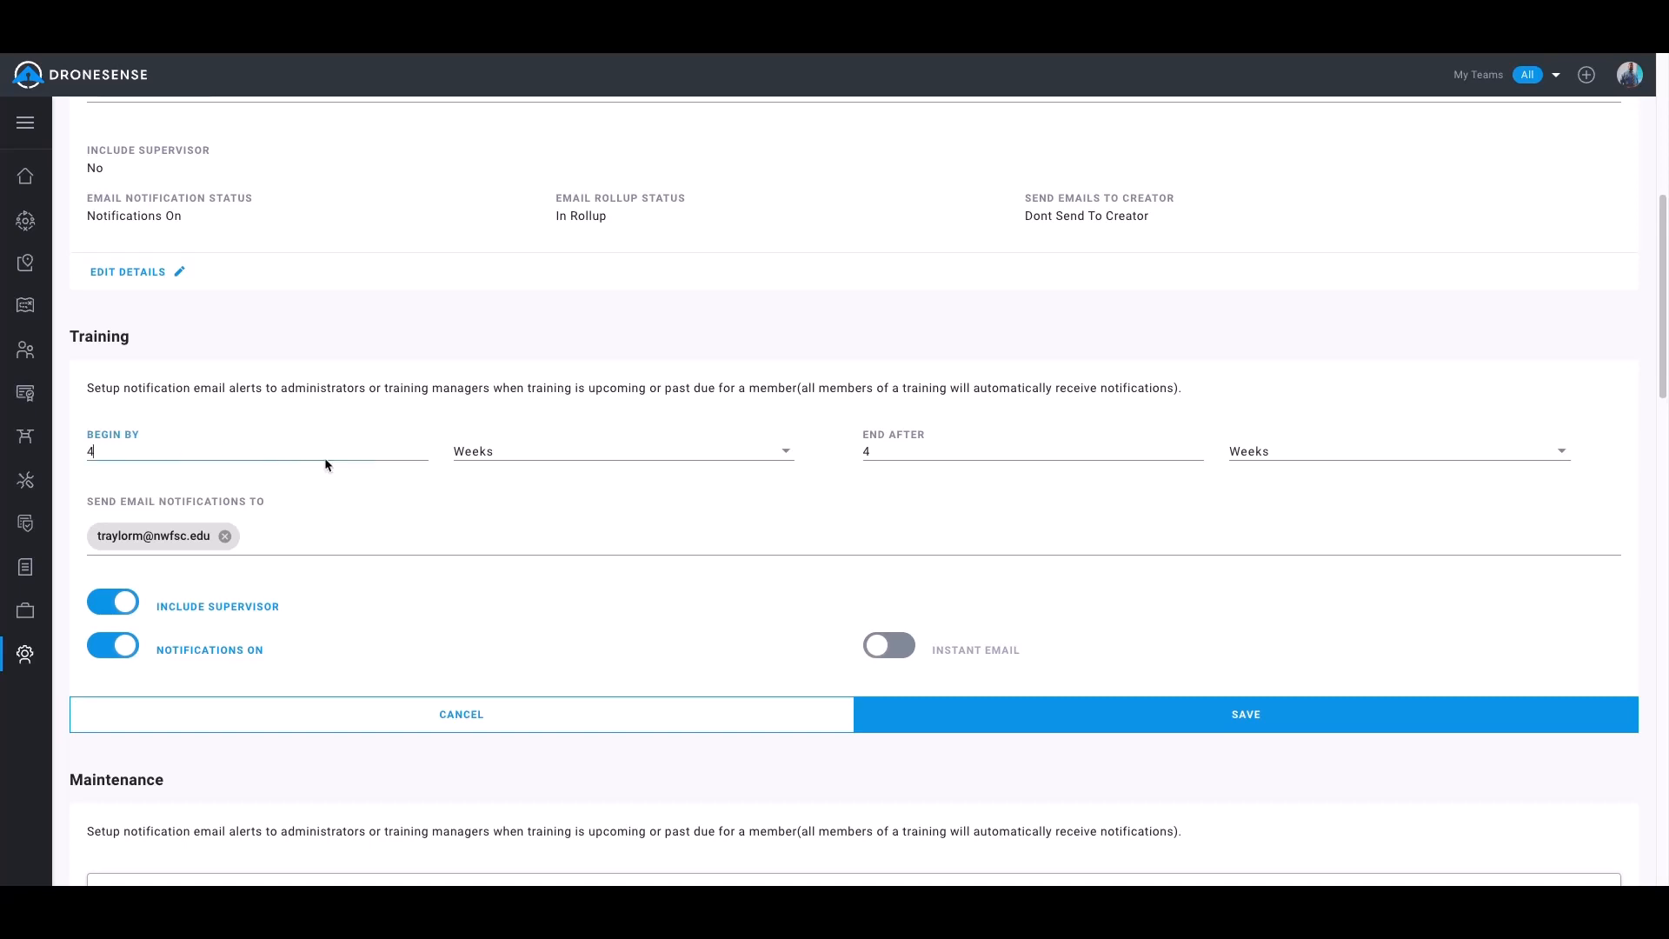
{"action": "left_click", "coordinate": [519, 457]}
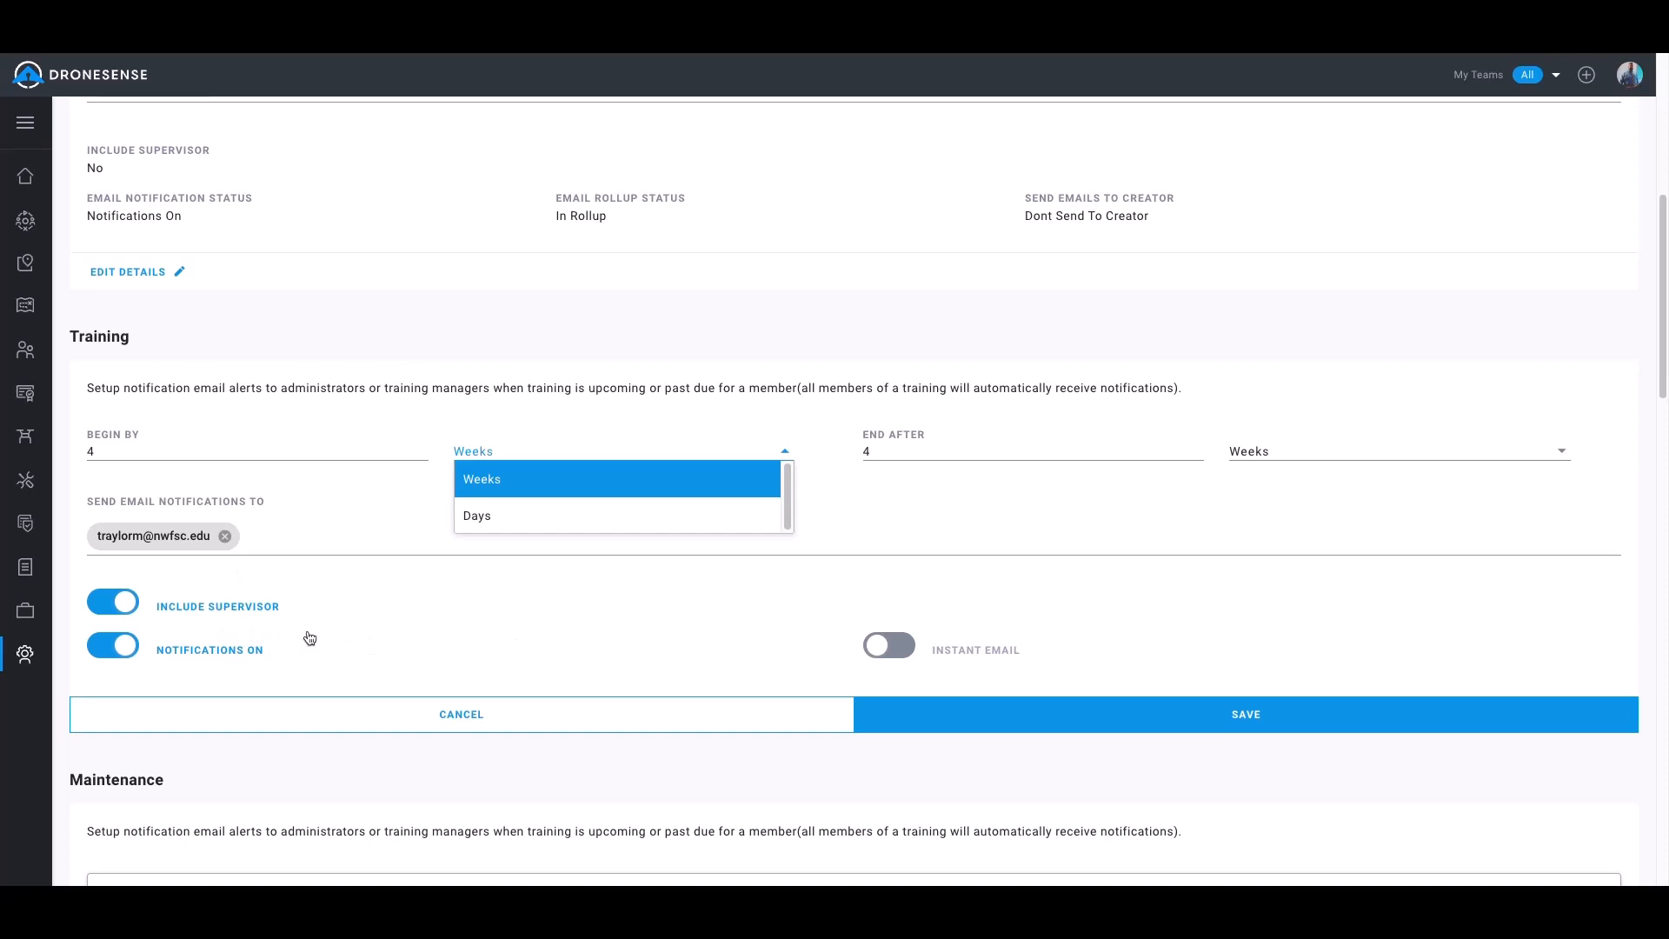
{"action": "left_click", "coordinate": [517, 619]}
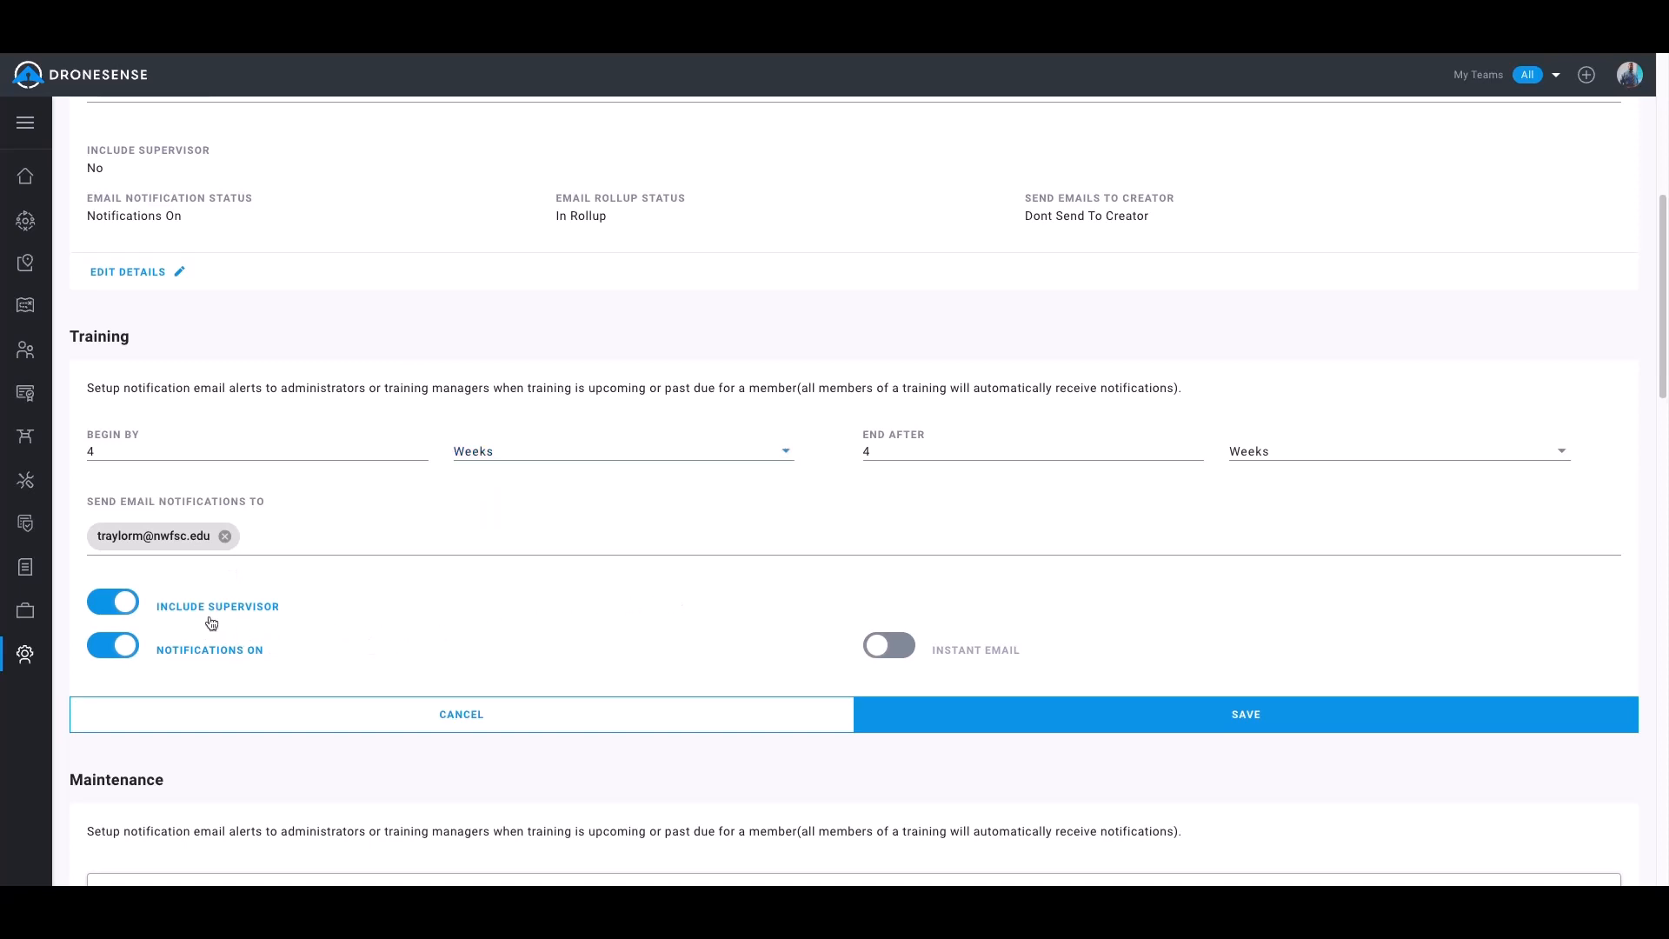
{"action": "left_click", "coordinate": [114, 605]}
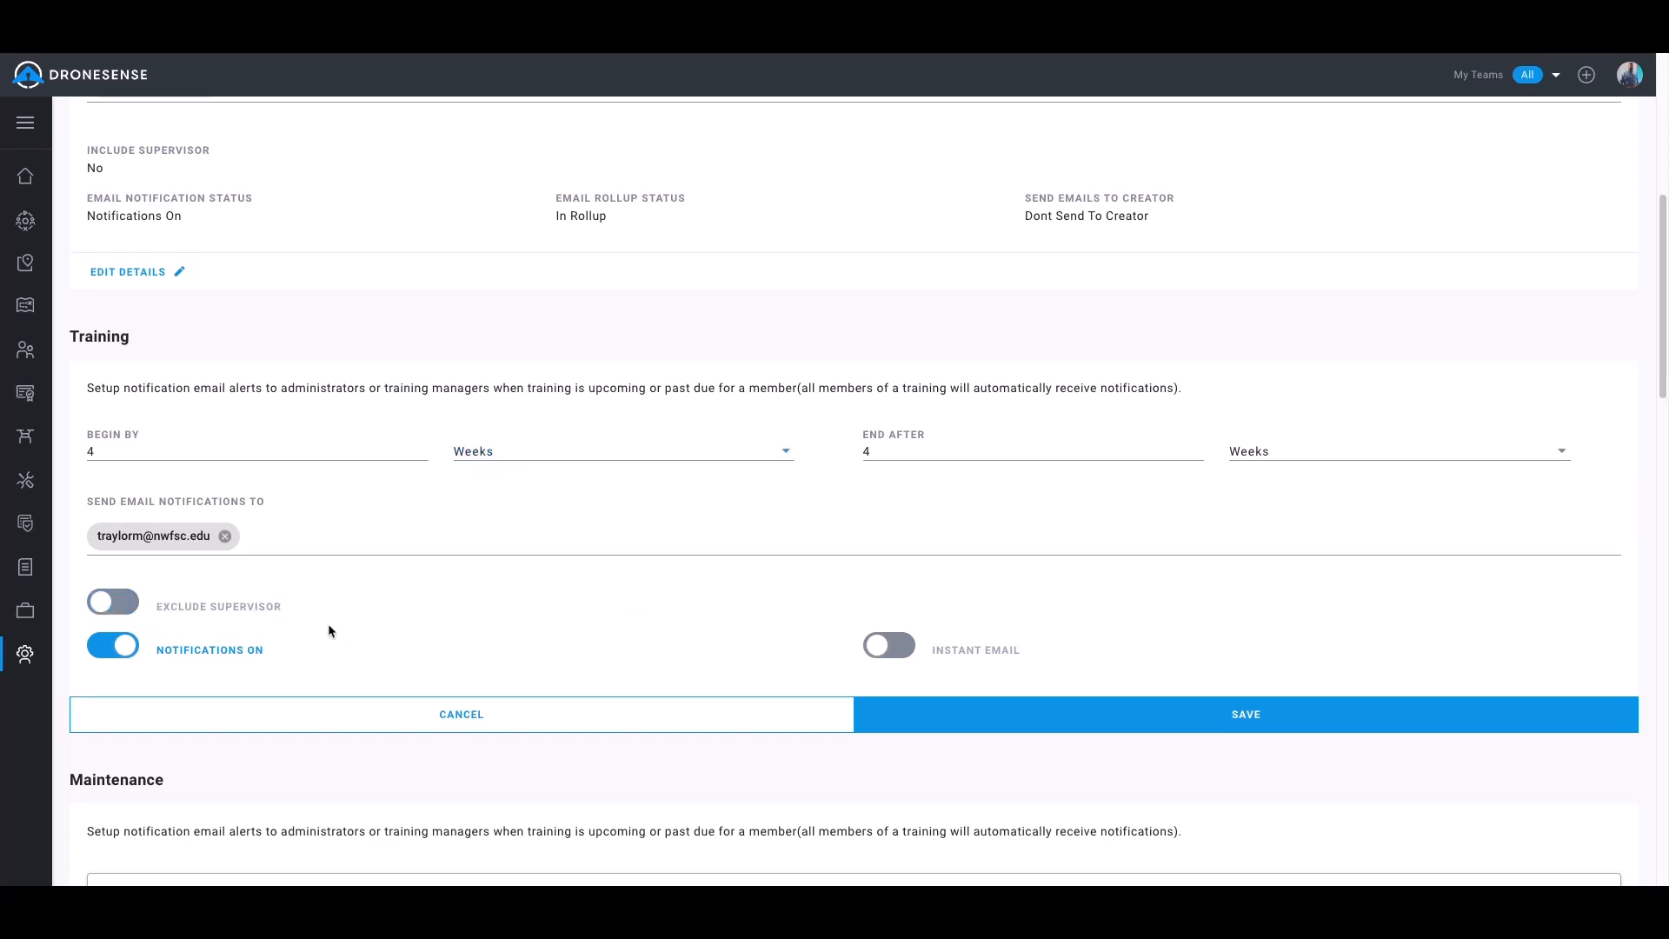
{"action": "left_click", "coordinate": [904, 647]}
{"action": "left_click", "coordinate": [918, 649]}
{"action": "scroll", "coordinate": [521, 558], "scroll_direction": "down", "scroll_amount": 1}
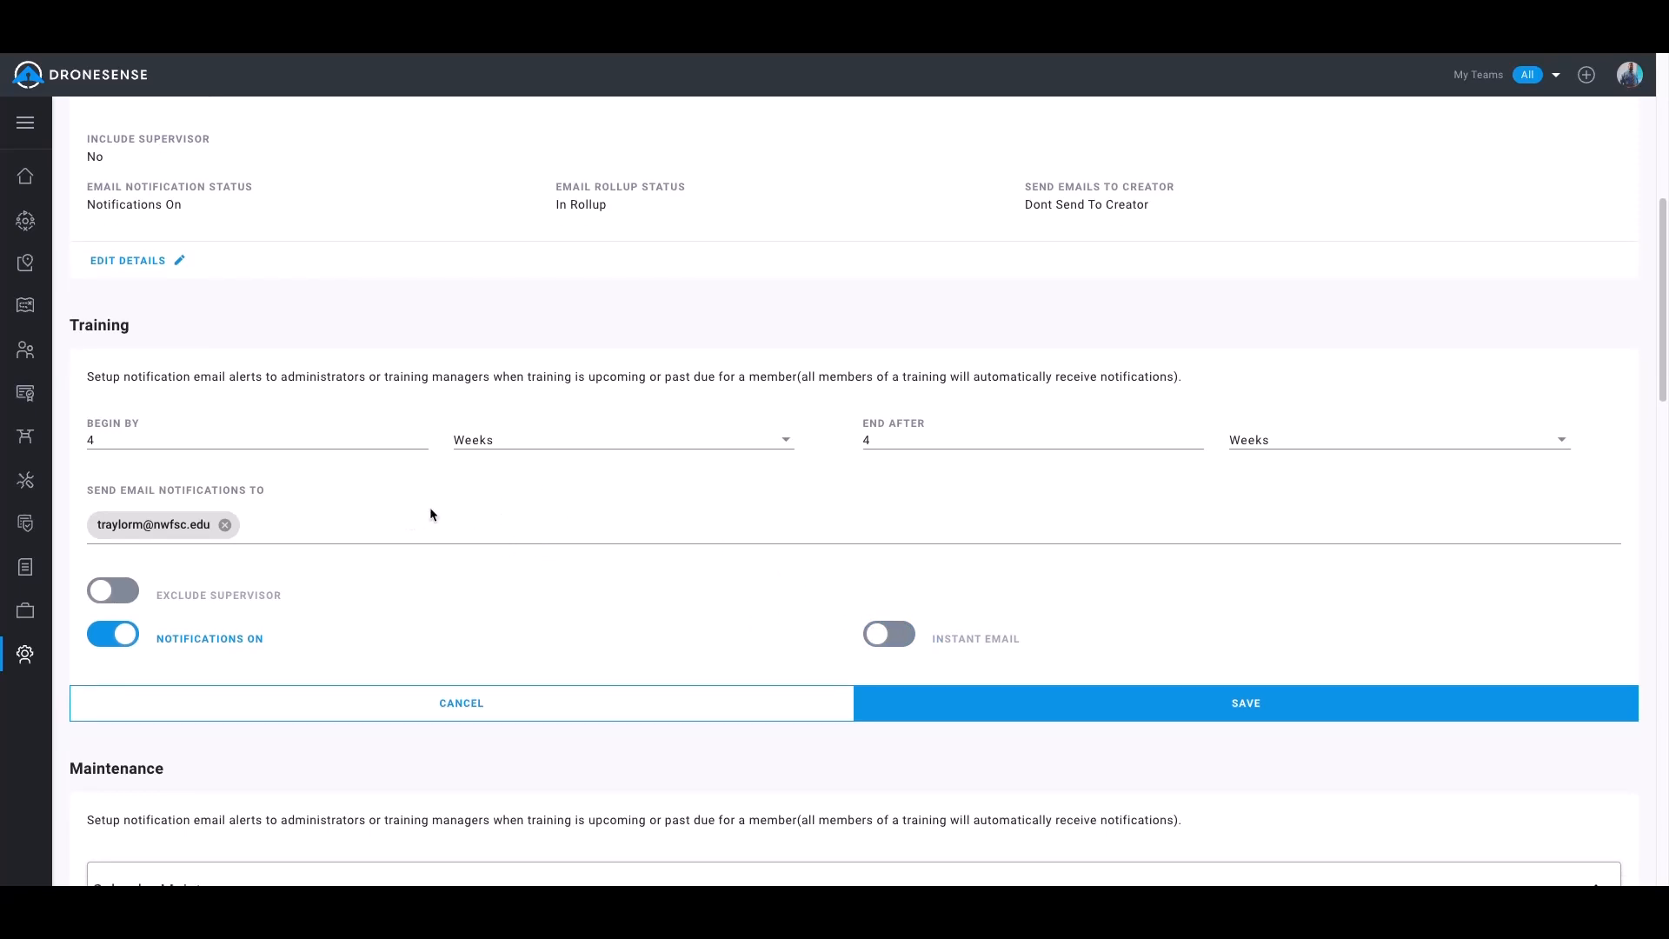
{"action": "scroll", "coordinate": [432, 513], "scroll_direction": "down", "scroll_amount": 3}
{"action": "left_click", "coordinate": [1106, 589]}
Edit the Maintenance notification details and add a member's email address as the notification recipient
{"action": "scroll", "coordinate": [584, 504], "scroll_direction": "down", "scroll_amount": 5}
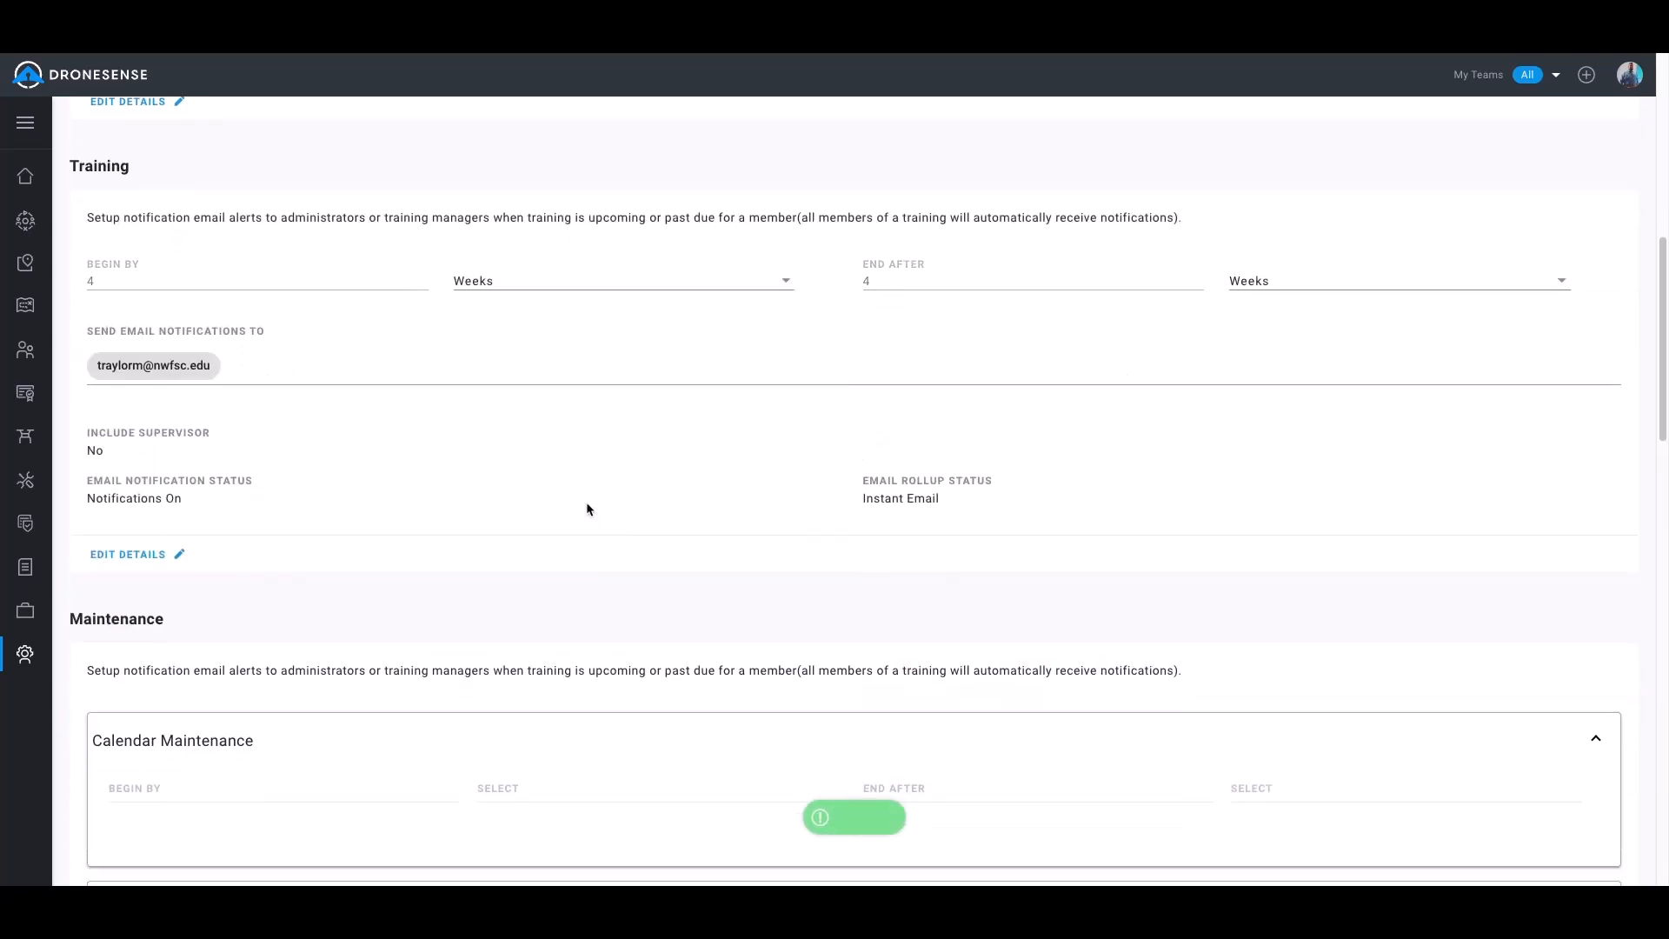
{"action": "scroll", "coordinate": [584, 514], "scroll_direction": "down", "scroll_amount": 5}
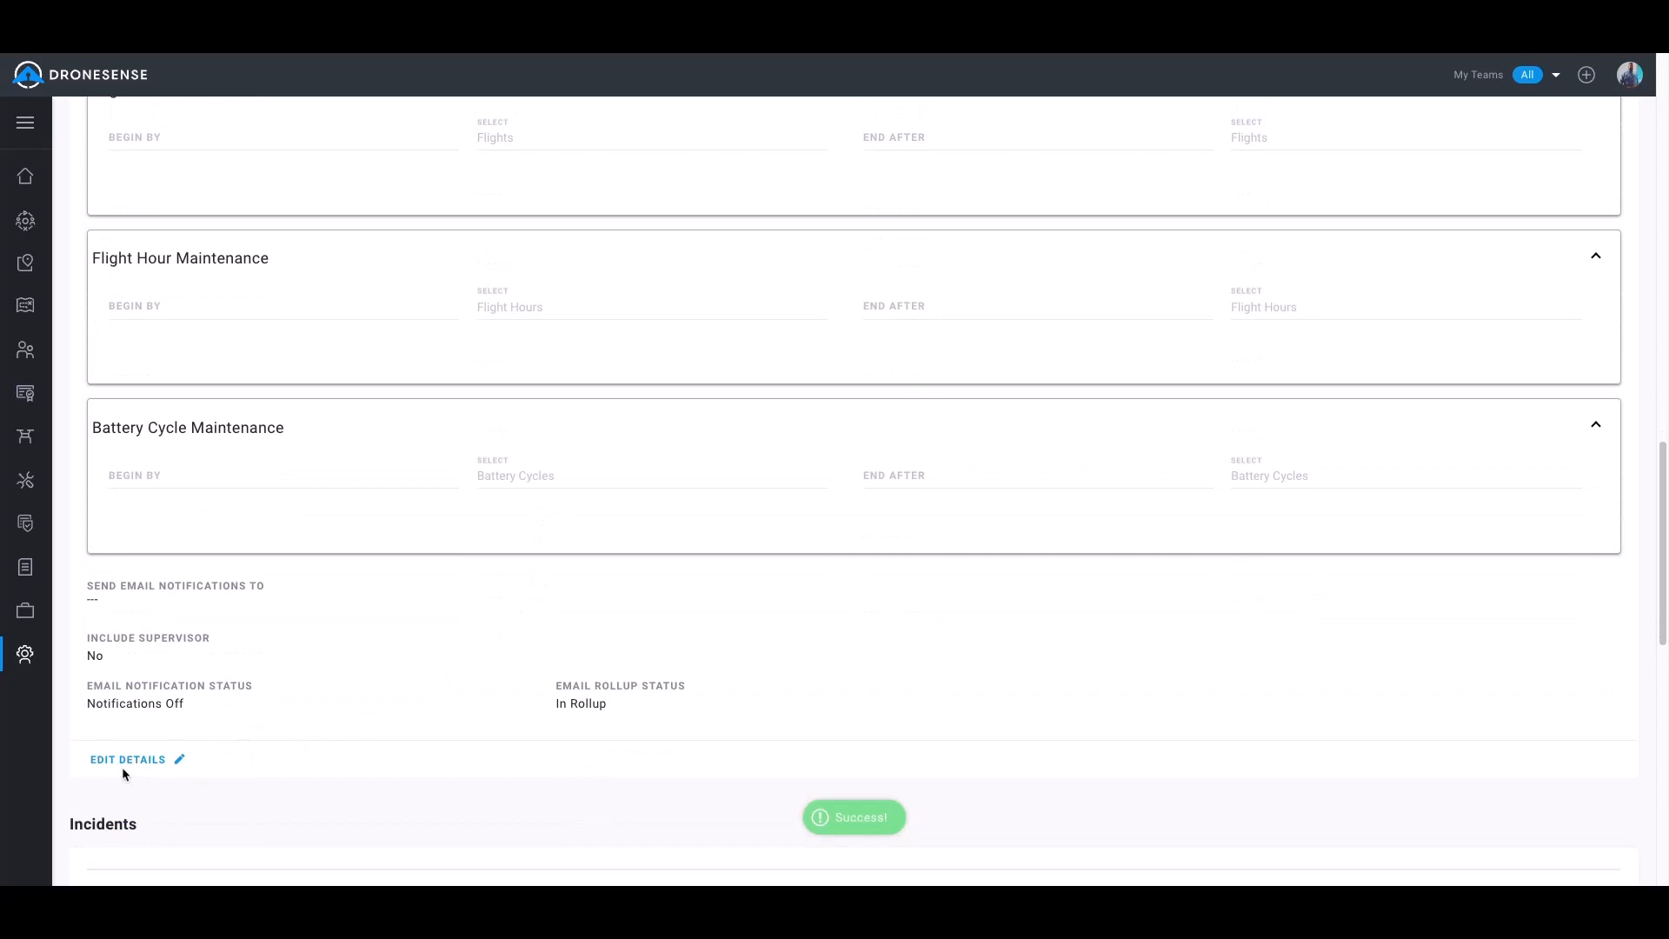
{"action": "left_click", "coordinate": [122, 765]}
{"action": "scroll", "coordinate": [557, 477], "scroll_direction": "up", "scroll_amount": 5}
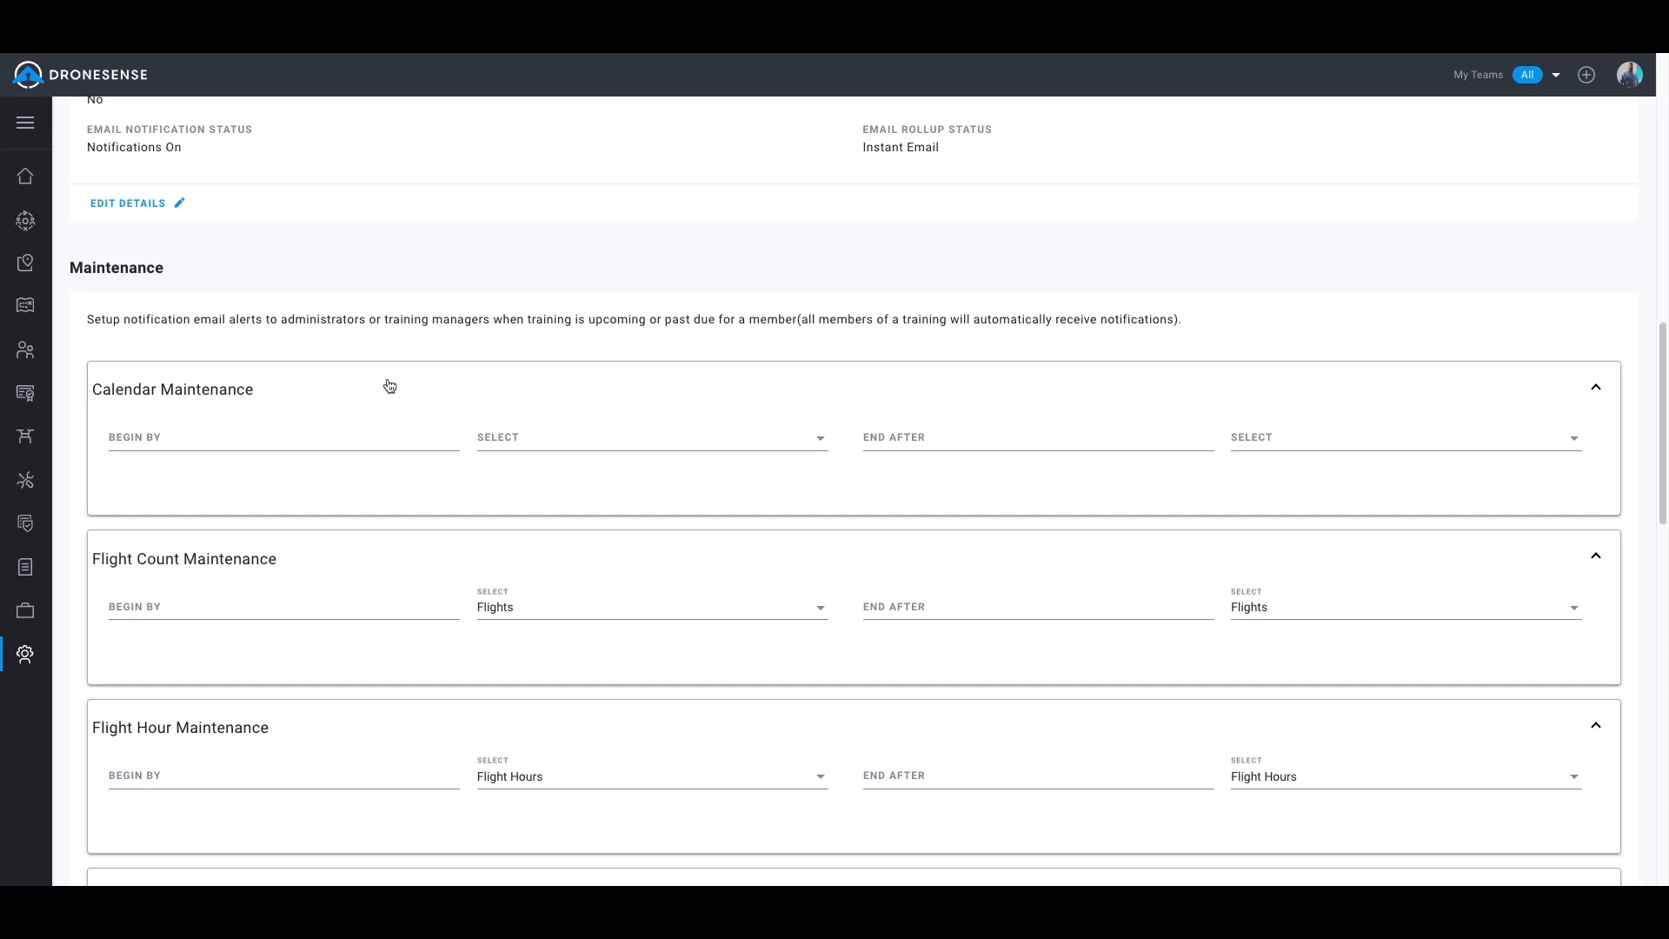
{"action": "scroll", "coordinate": [397, 396], "scroll_direction": "down", "scroll_amount": 1}
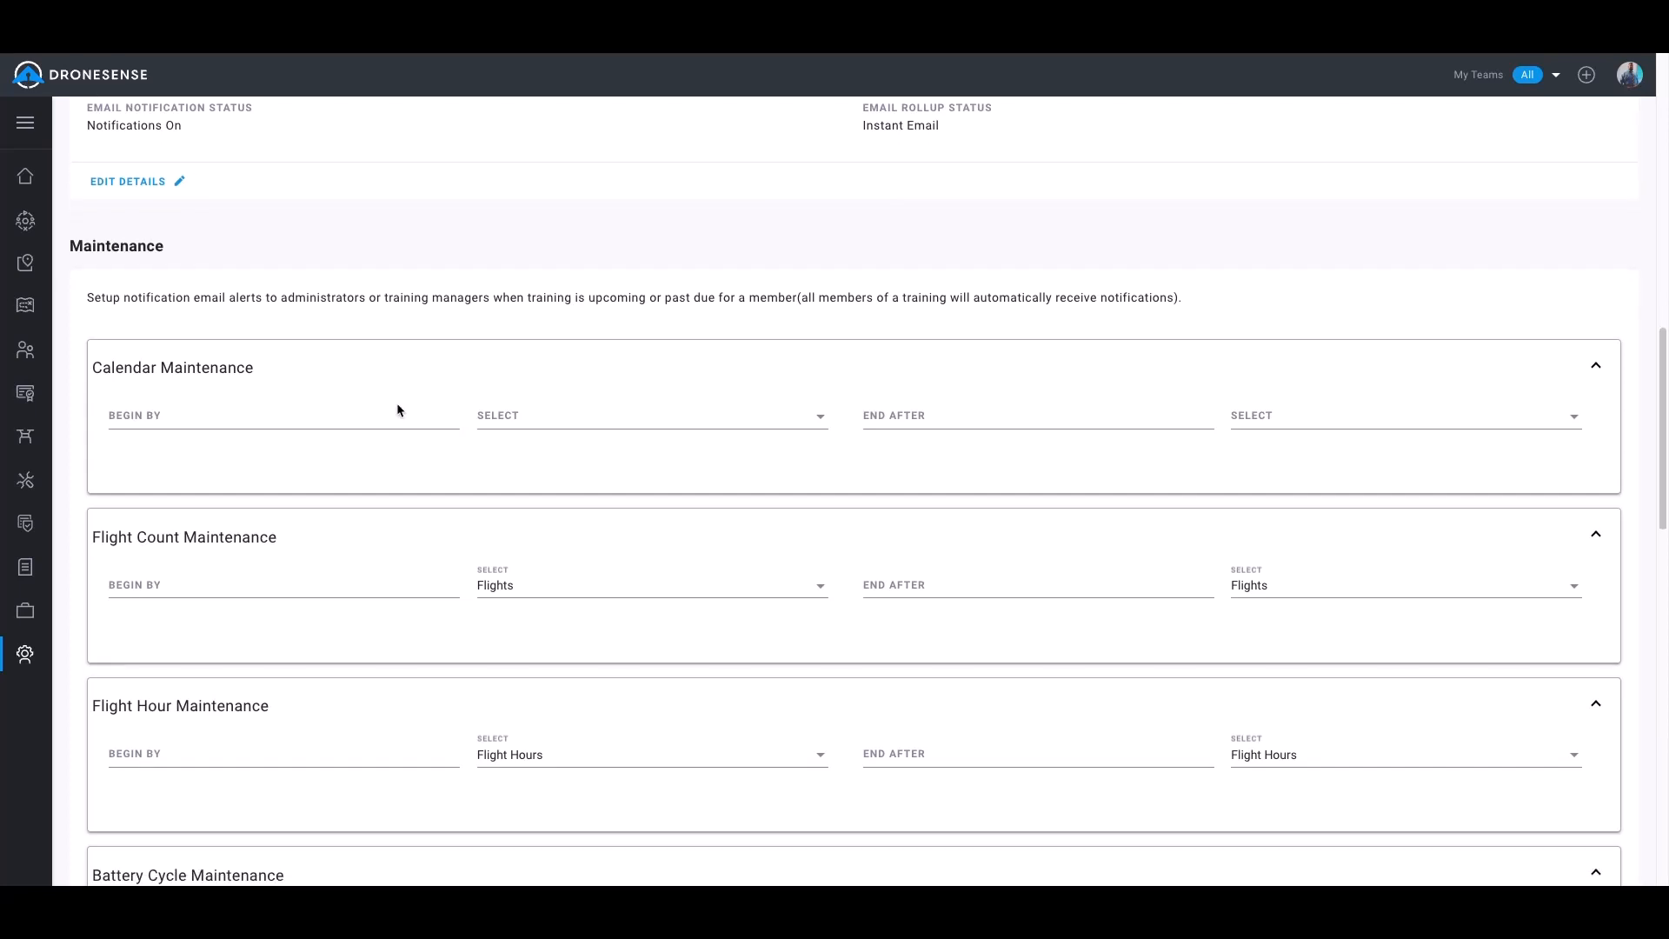
{"action": "scroll", "coordinate": [417, 454], "scroll_direction": "down", "scroll_amount": 3}
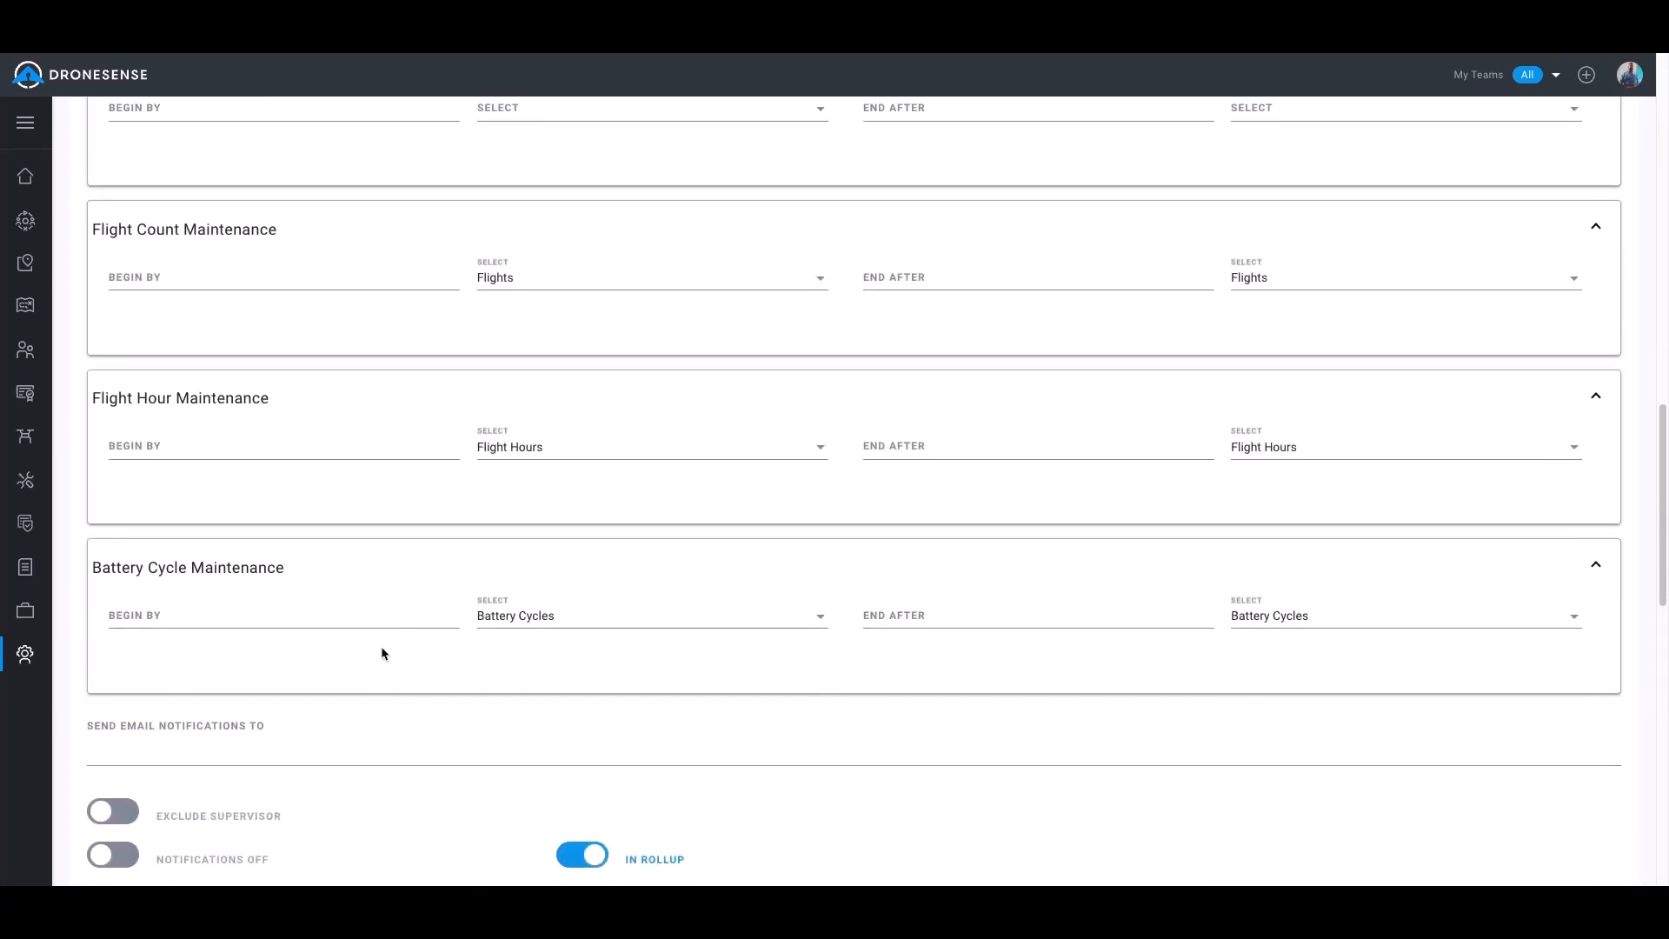
{"action": "scroll", "coordinate": [551, 604], "scroll_direction": "up", "scroll_amount": 2}
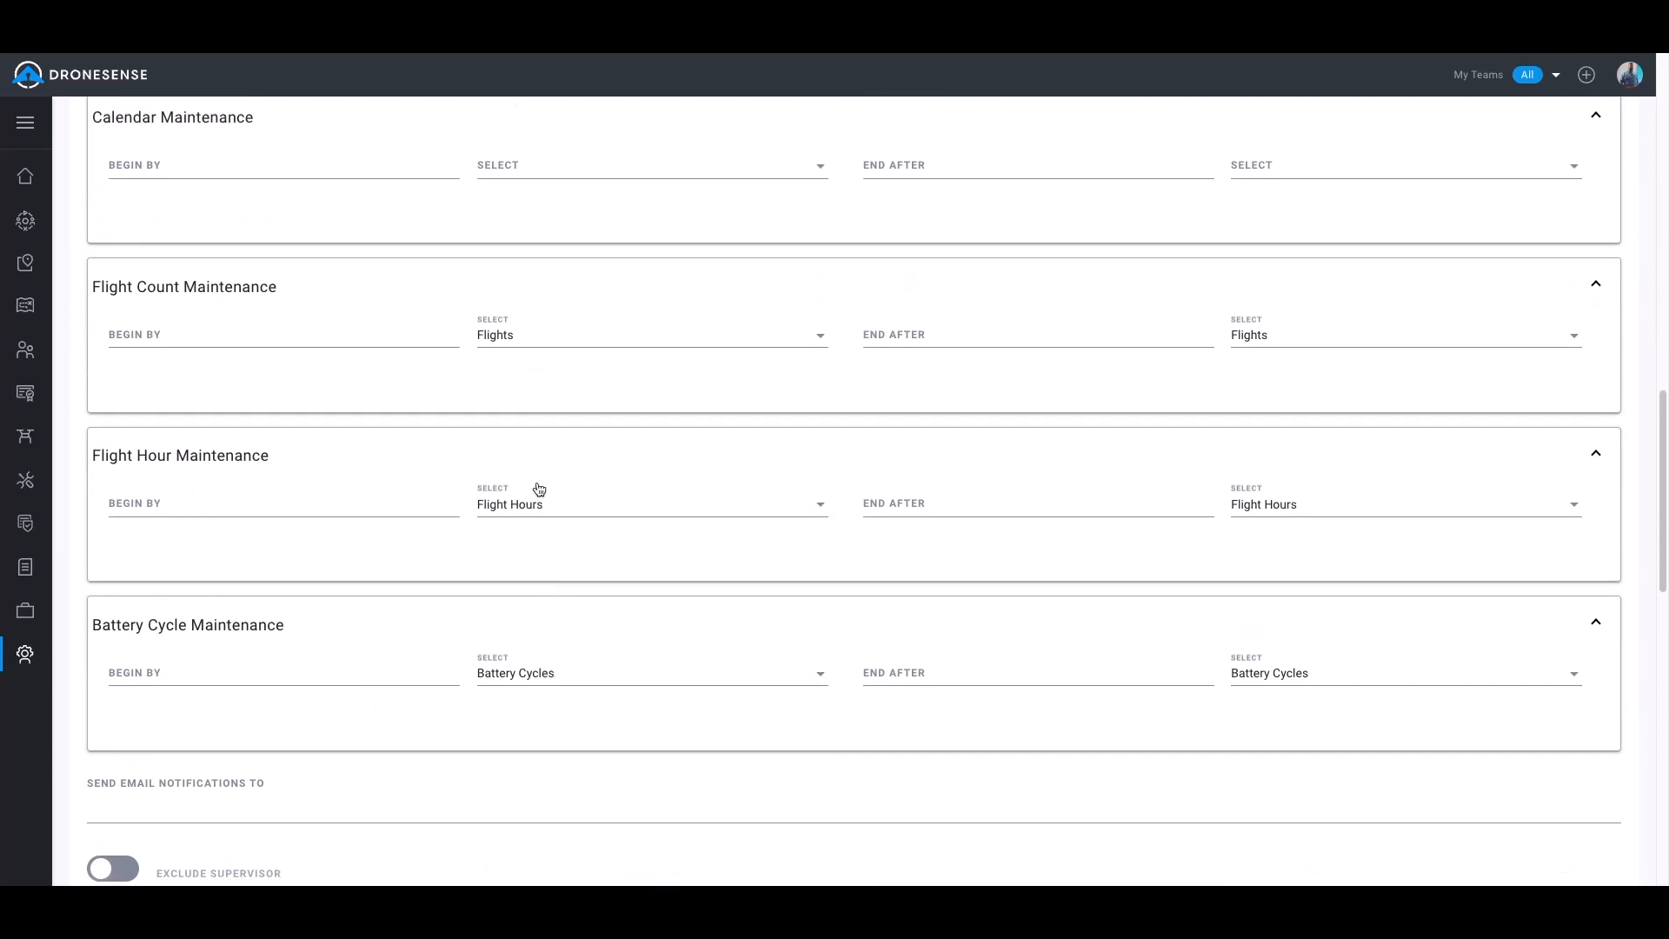
{"action": "scroll", "coordinate": [478, 348], "scroll_direction": "down", "scroll_amount": 3}
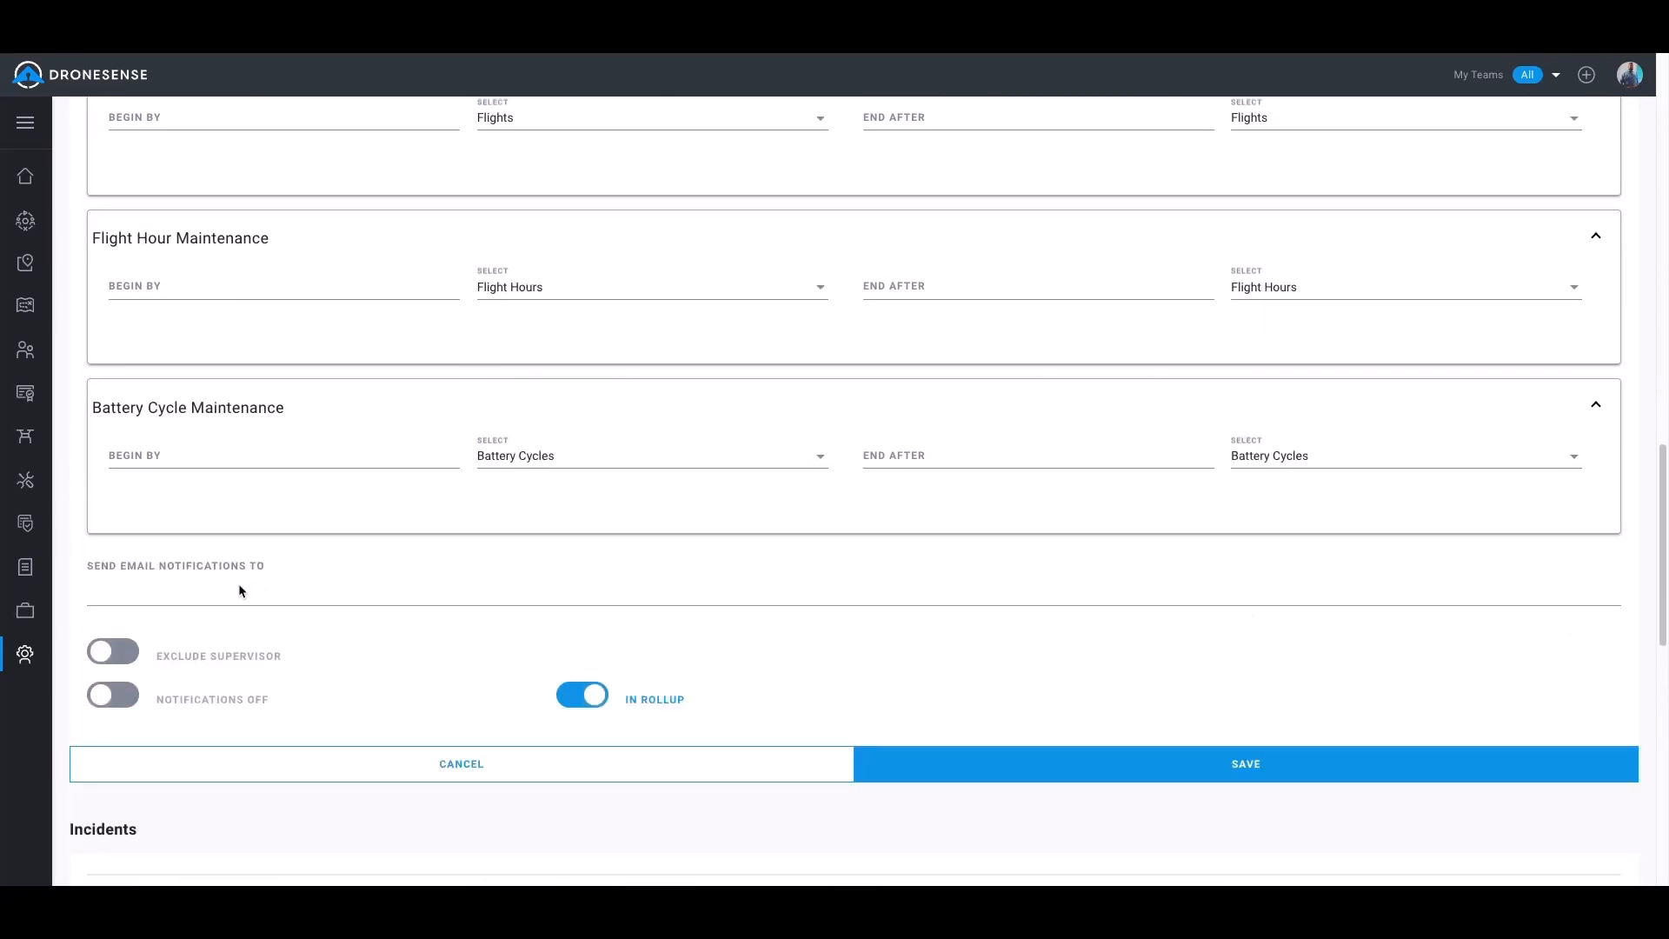
{"action": "left_click", "coordinate": [241, 592]}
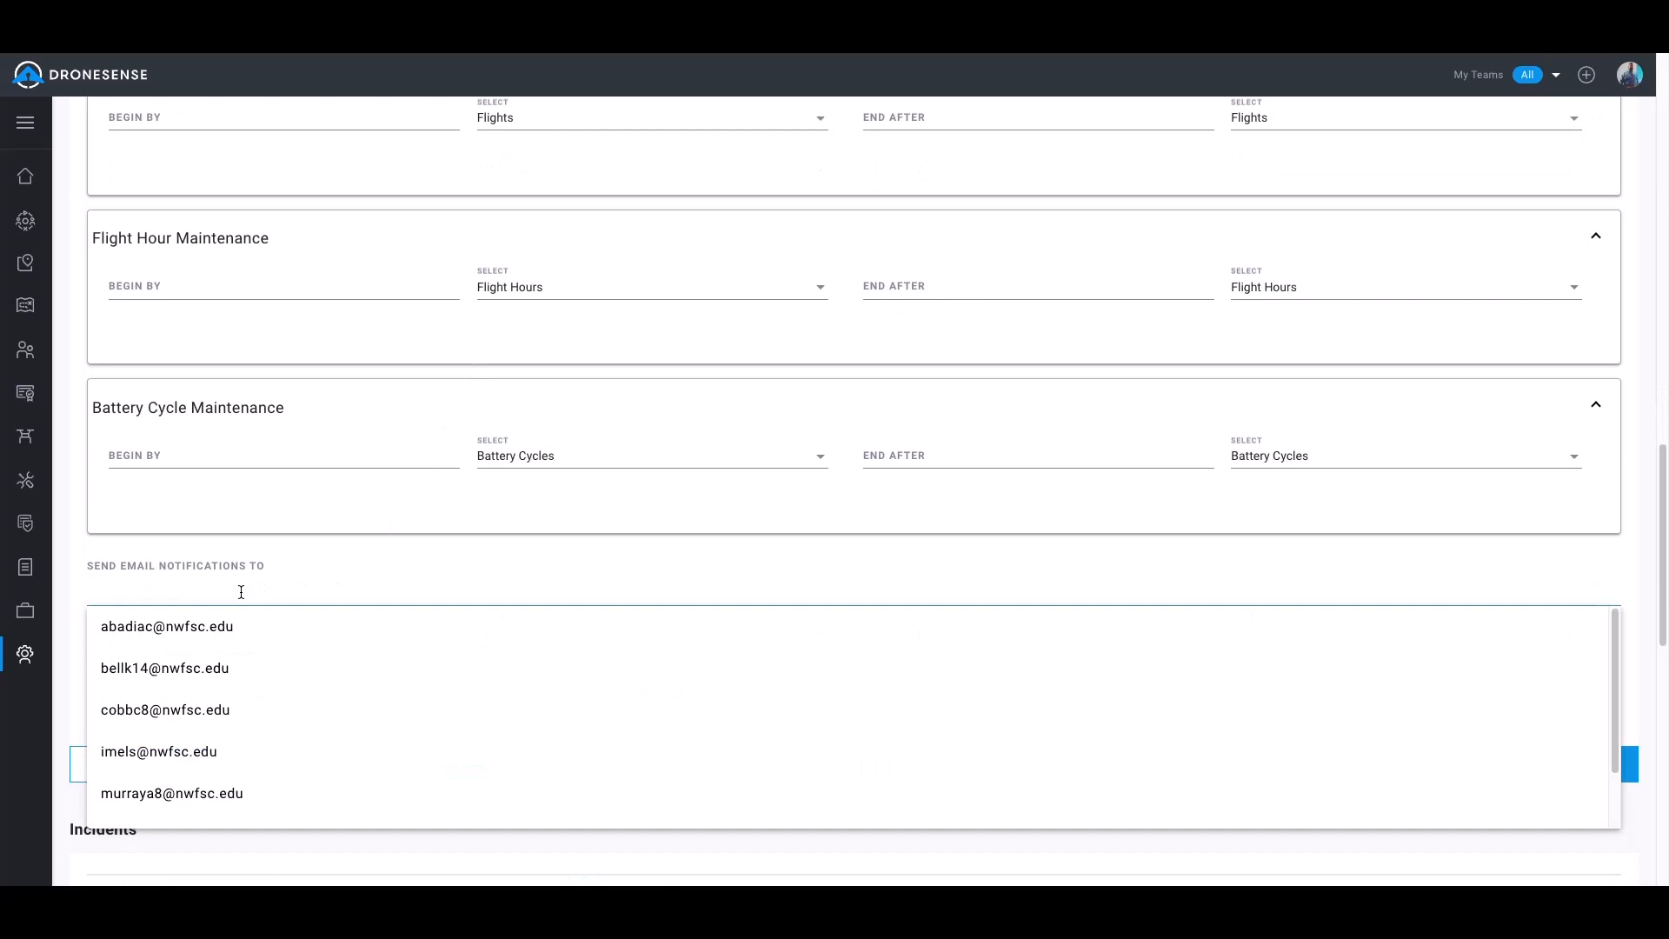
{"action": "left_click", "coordinate": [196, 669]}
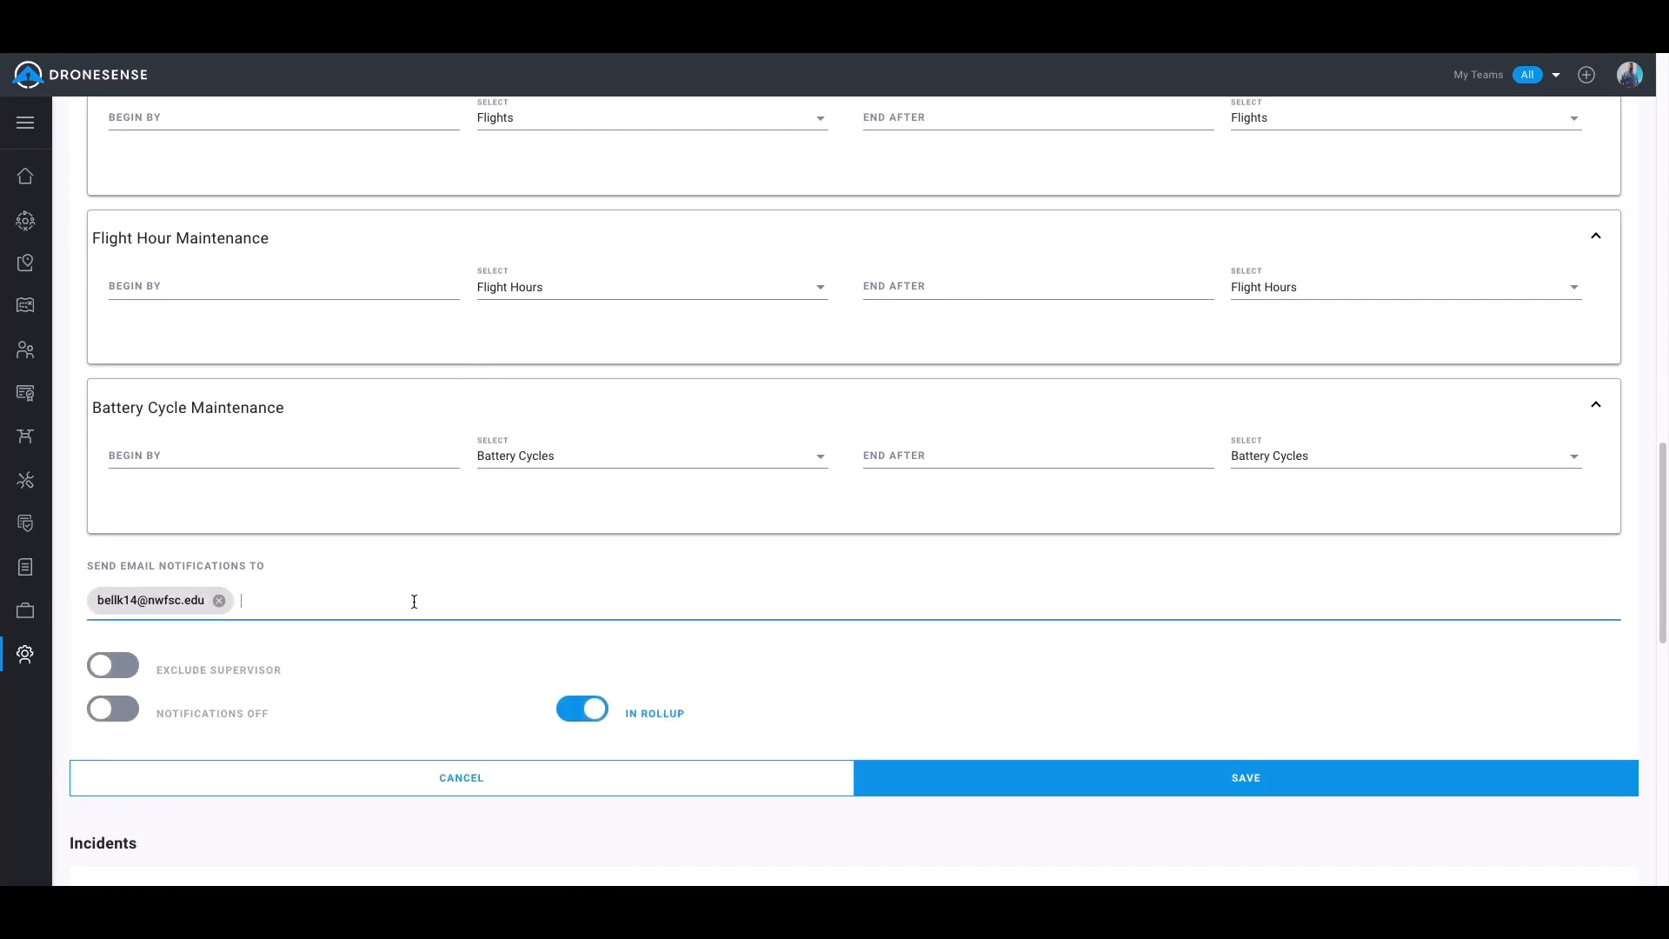
Check the calendar, flight count, flight hour and battery cycle sections, and save the Maintenance notification settings
{"action": "scroll", "coordinate": [438, 595], "scroll_direction": "up", "scroll_amount": 2}
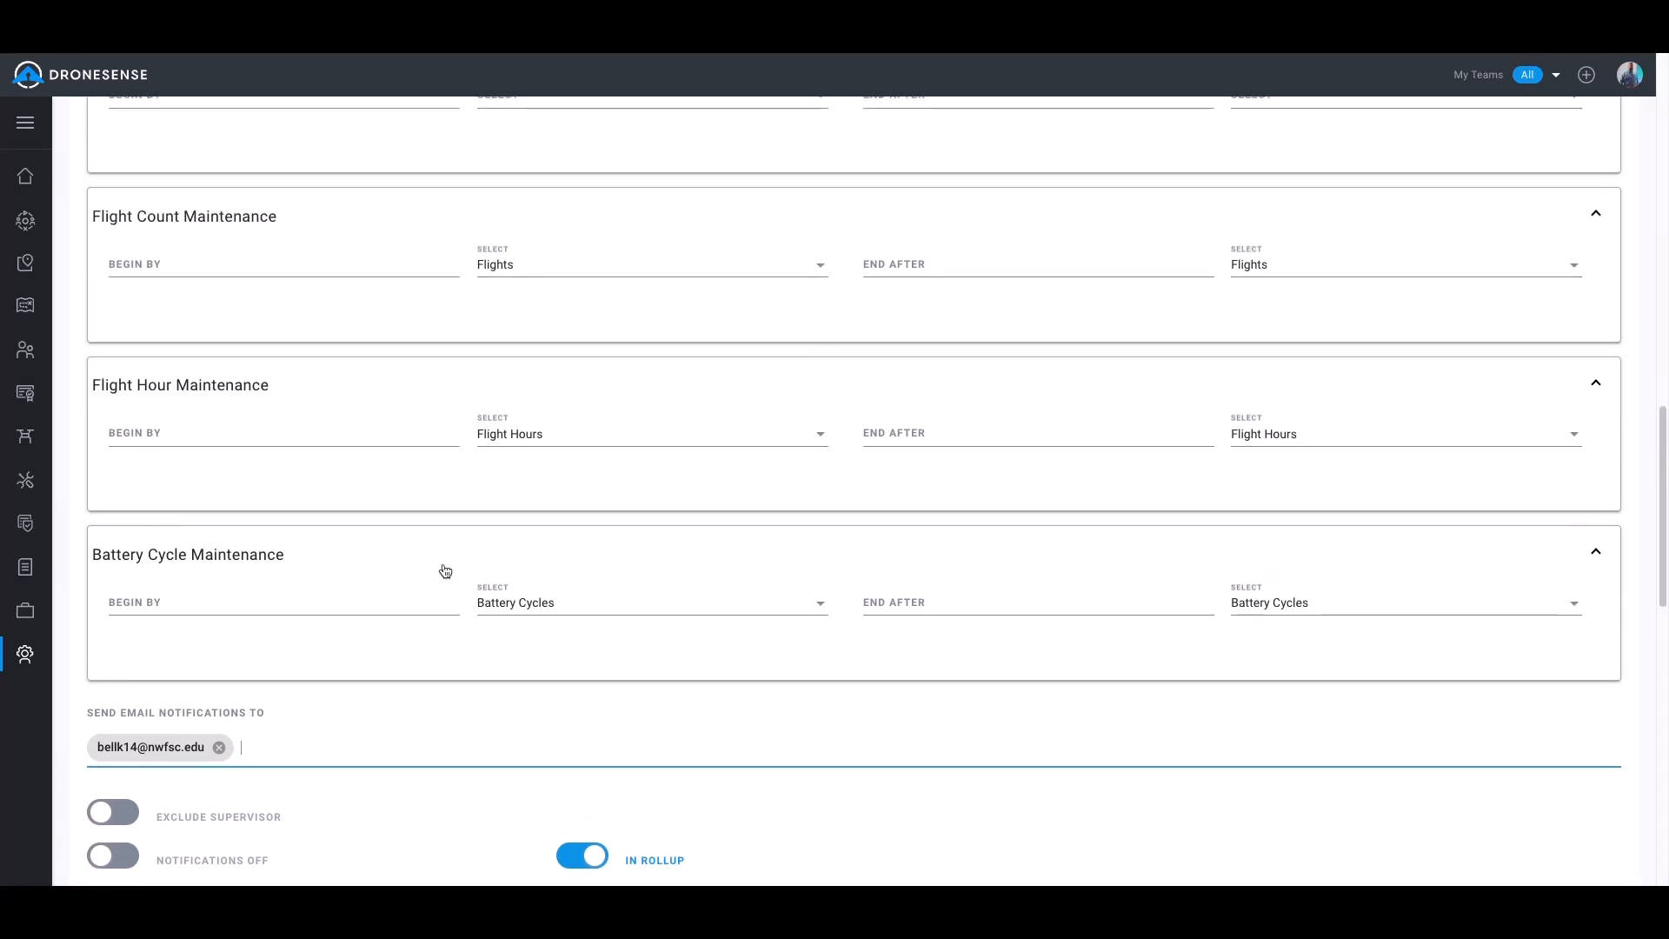
{"action": "scroll", "coordinate": [439, 643], "scroll_direction": "down", "scroll_amount": 1}
{"action": "scroll", "coordinate": [448, 652], "scroll_direction": "up", "scroll_amount": 3}
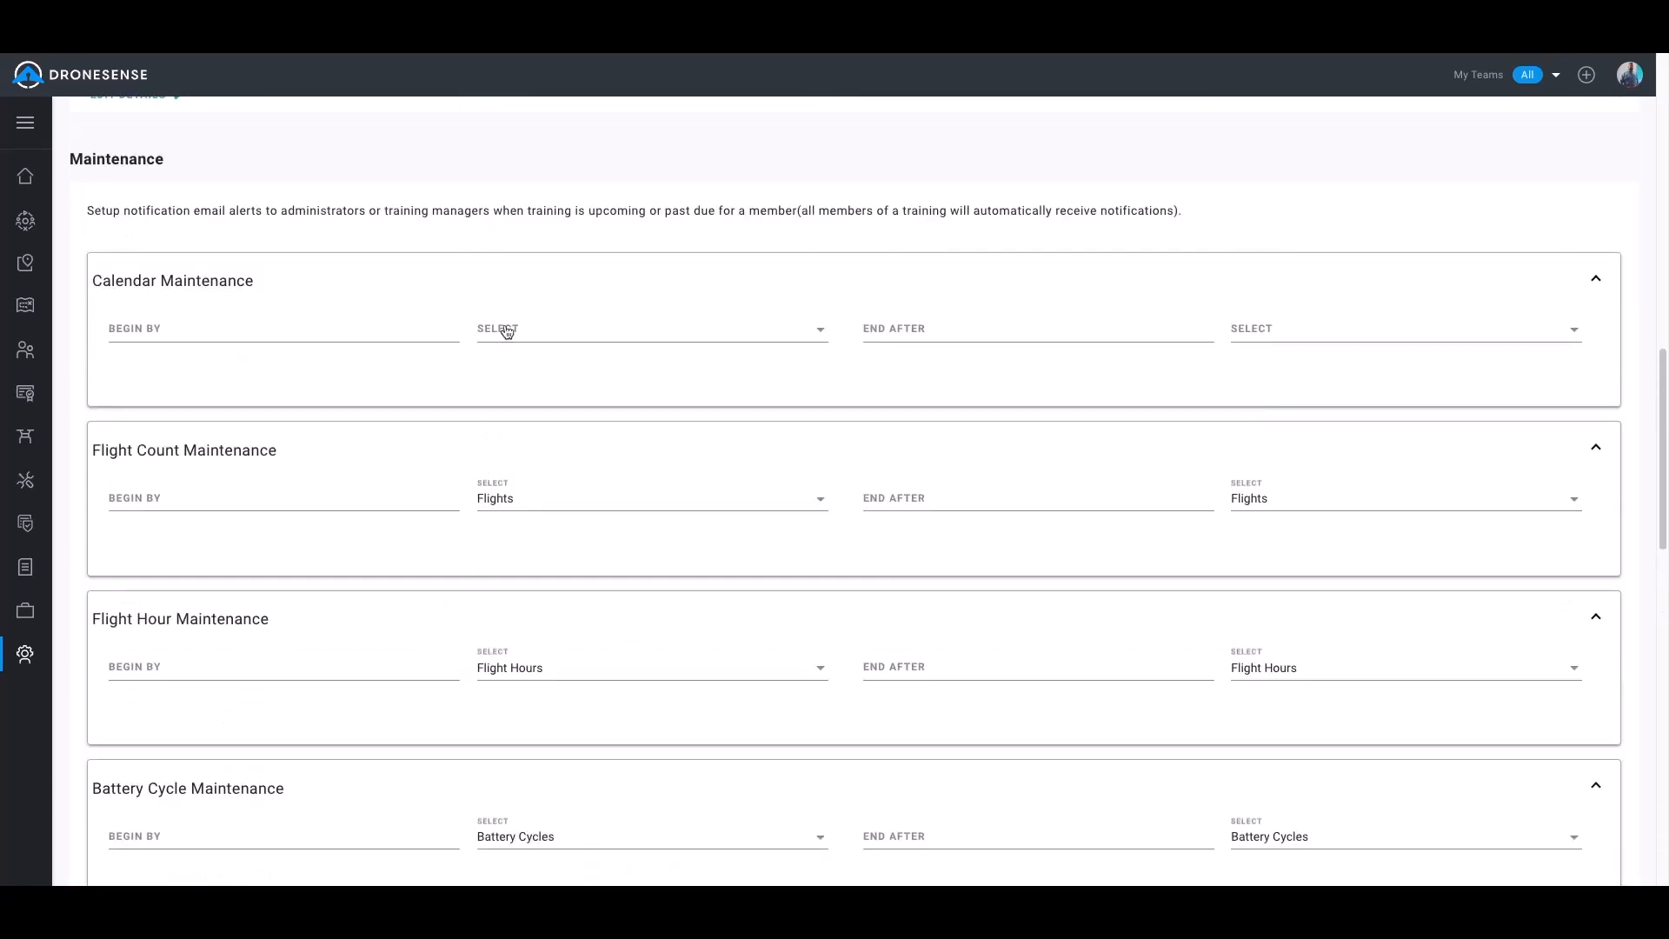
{"action": "scroll", "coordinate": [492, 743], "scroll_direction": "down", "scroll_amount": 2}
{"action": "scroll", "coordinate": [492, 743], "scroll_direction": "down", "scroll_amount": 2}
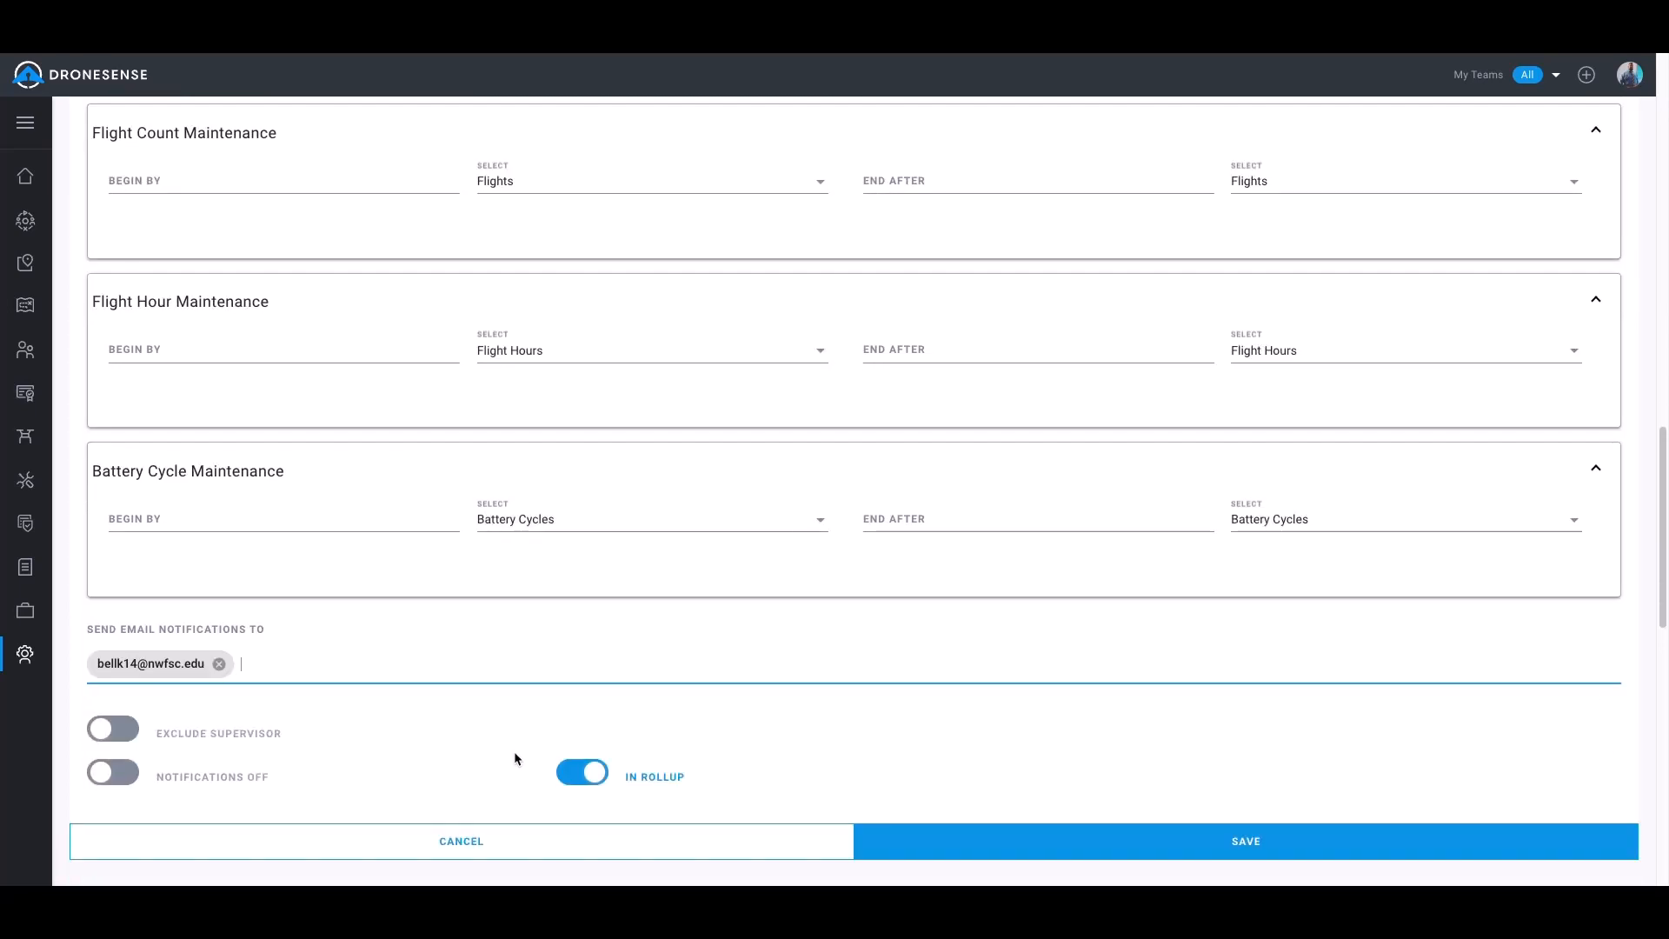
{"action": "left_click", "coordinate": [1048, 850]}
Open the Incidents notification details for editing and save them with notifications on and included in the rollup
{"action": "scroll", "coordinate": [613, 595], "scroll_direction": "down", "scroll_amount": 5}
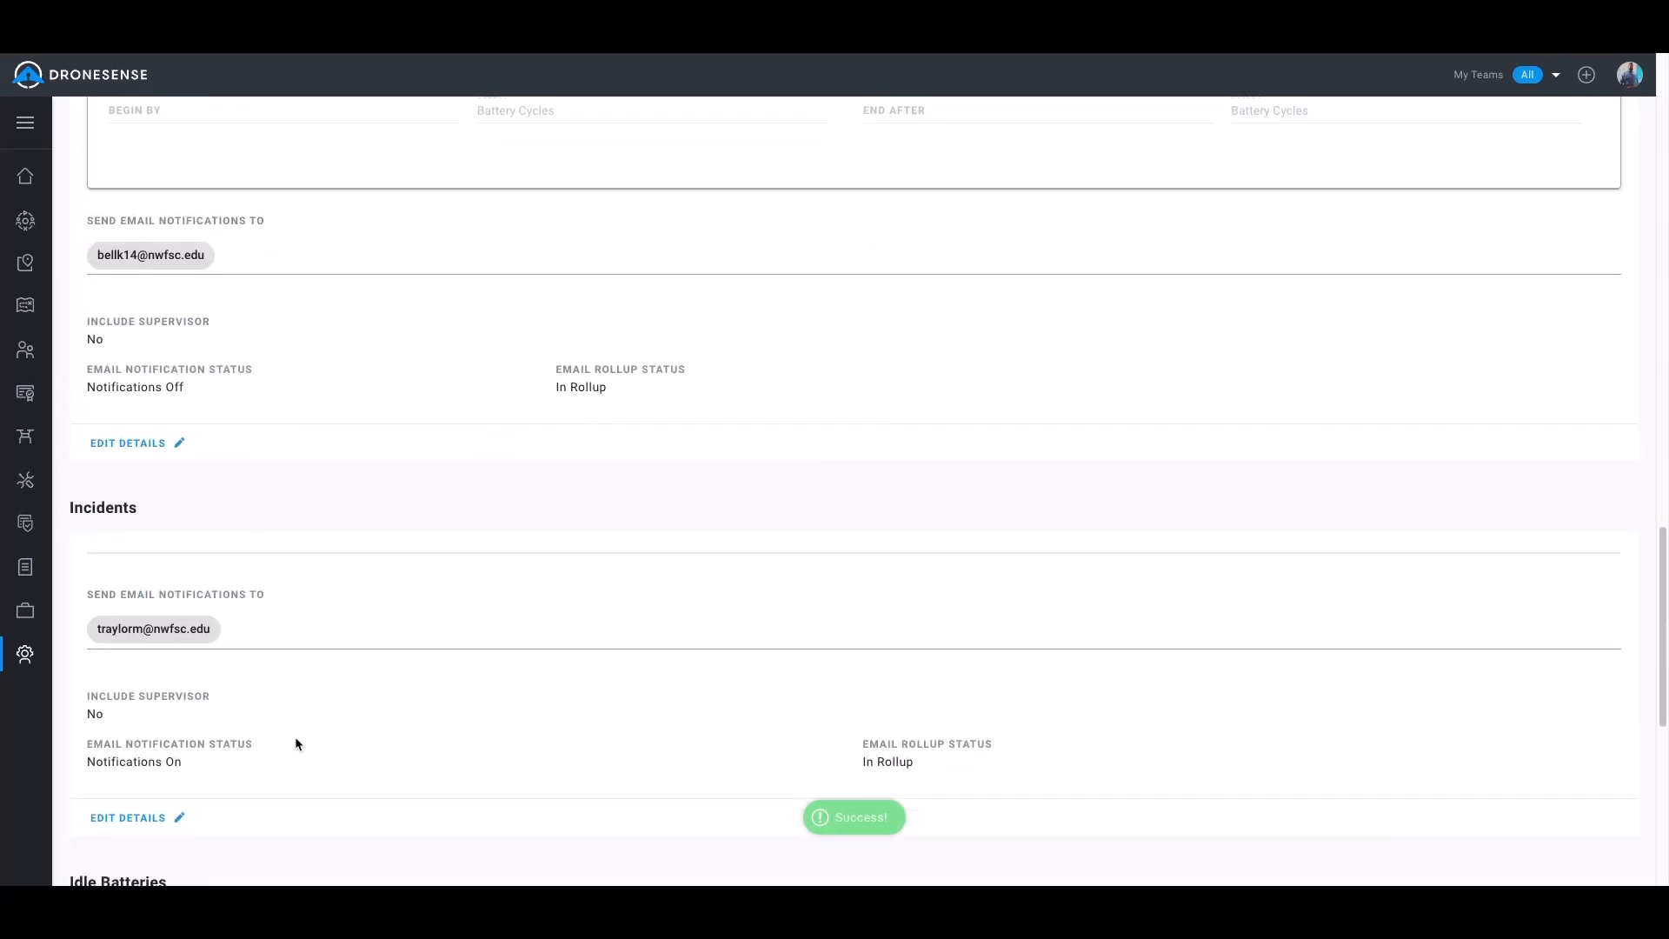
{"action": "left_click", "coordinate": [131, 817]}
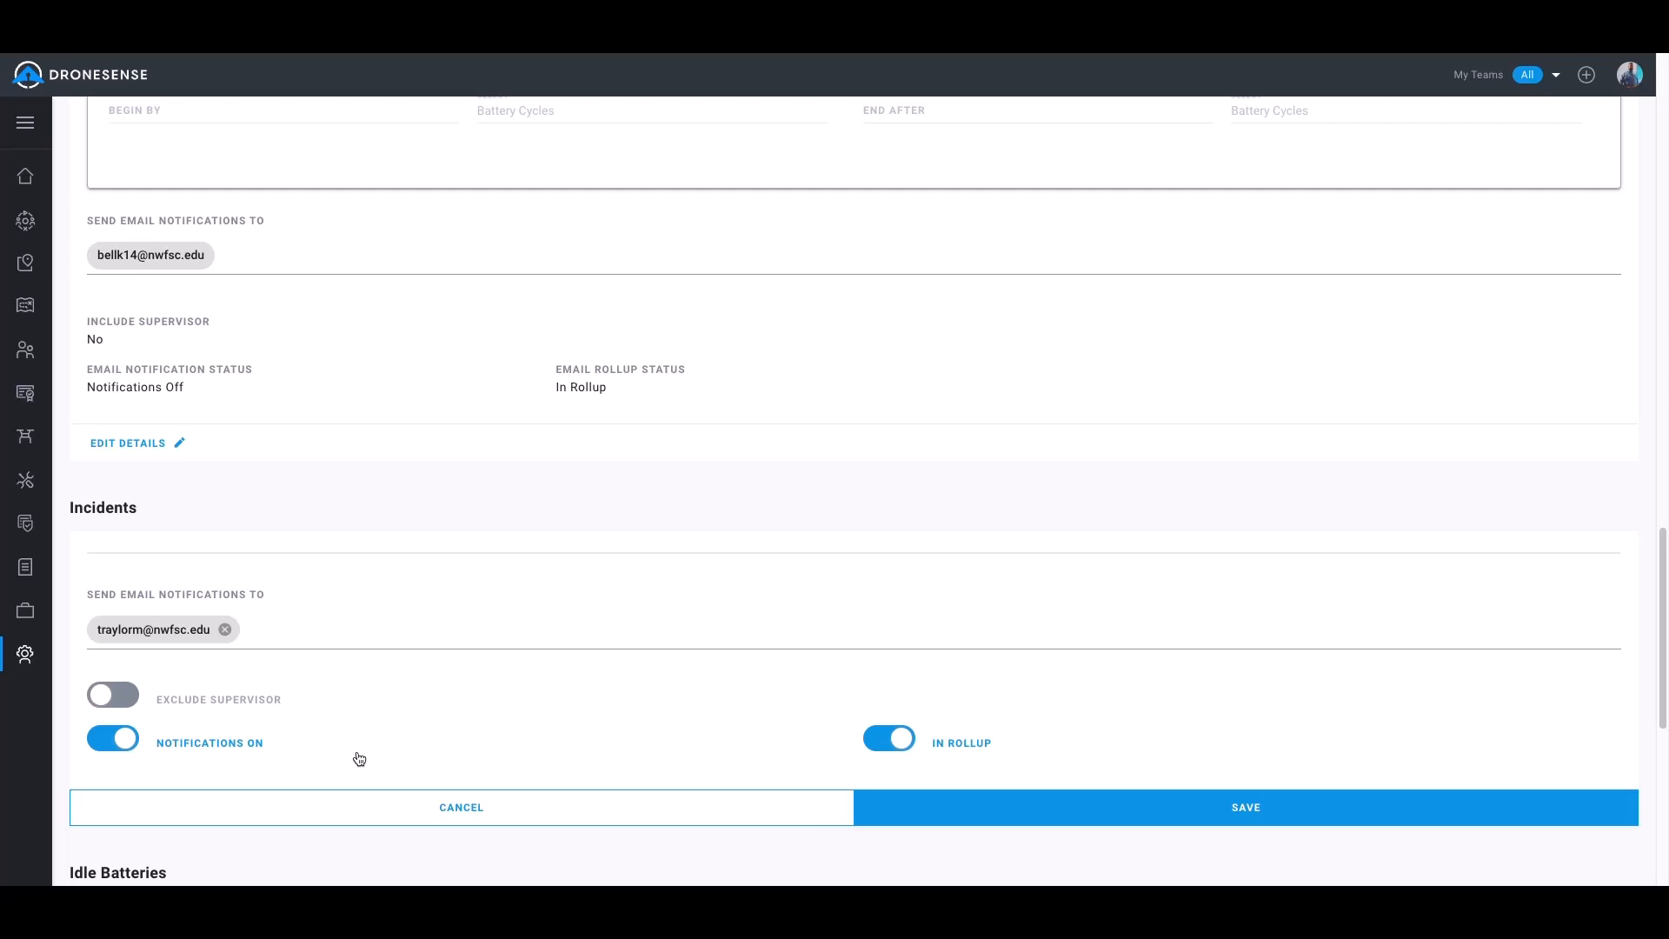
{"action": "scroll", "coordinate": [523, 728], "scroll_direction": "down", "scroll_amount": 1}
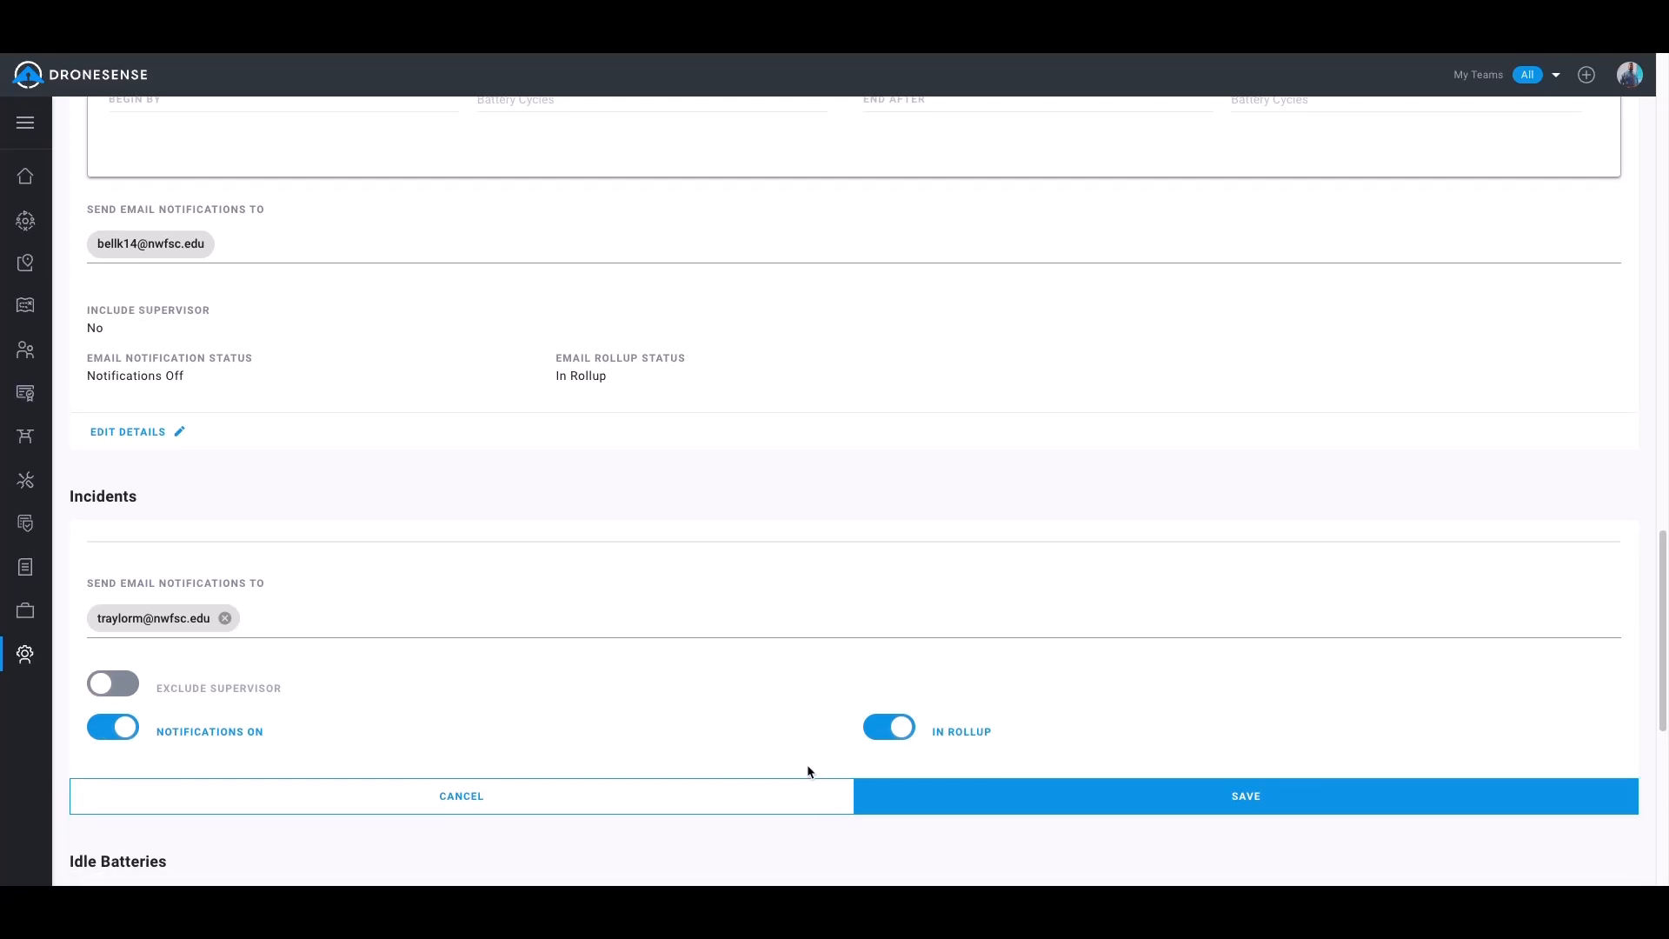
{"action": "left_click", "coordinate": [1043, 803]}
Add a member's email address as recipient of the Idle Batteries notifications, keeping the 5-day reminder, and save the section
{"action": "scroll", "coordinate": [723, 674], "scroll_direction": "down", "scroll_amount": 5}
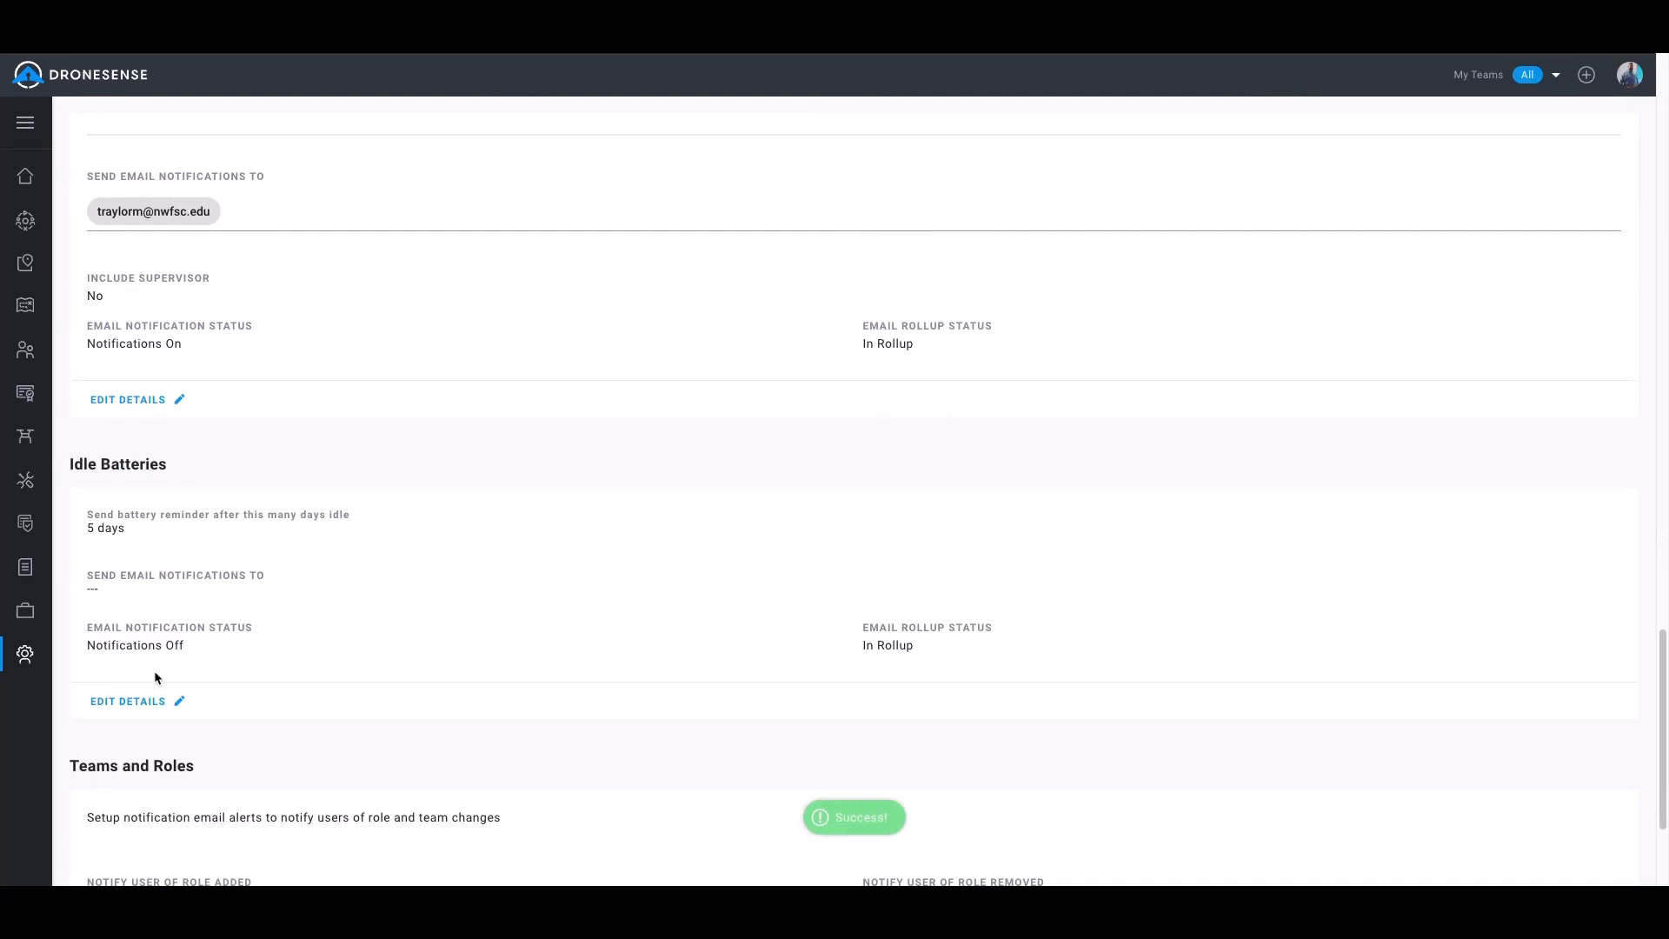
{"action": "left_click", "coordinate": [123, 703]}
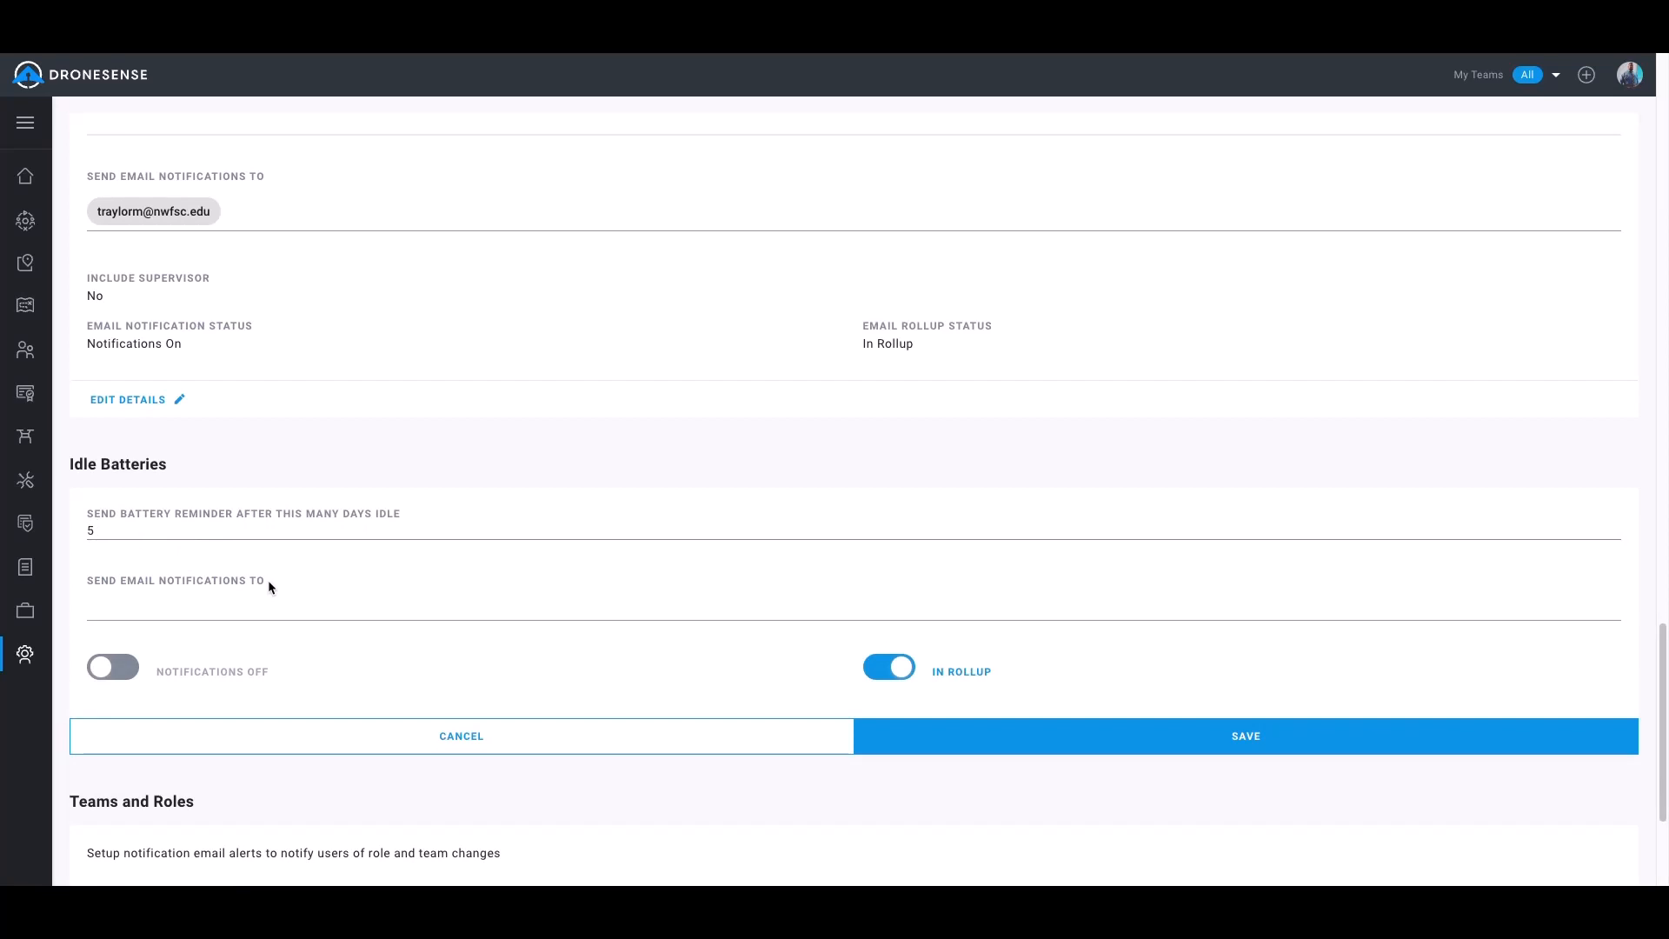
{"action": "left_click", "coordinate": [235, 610]}
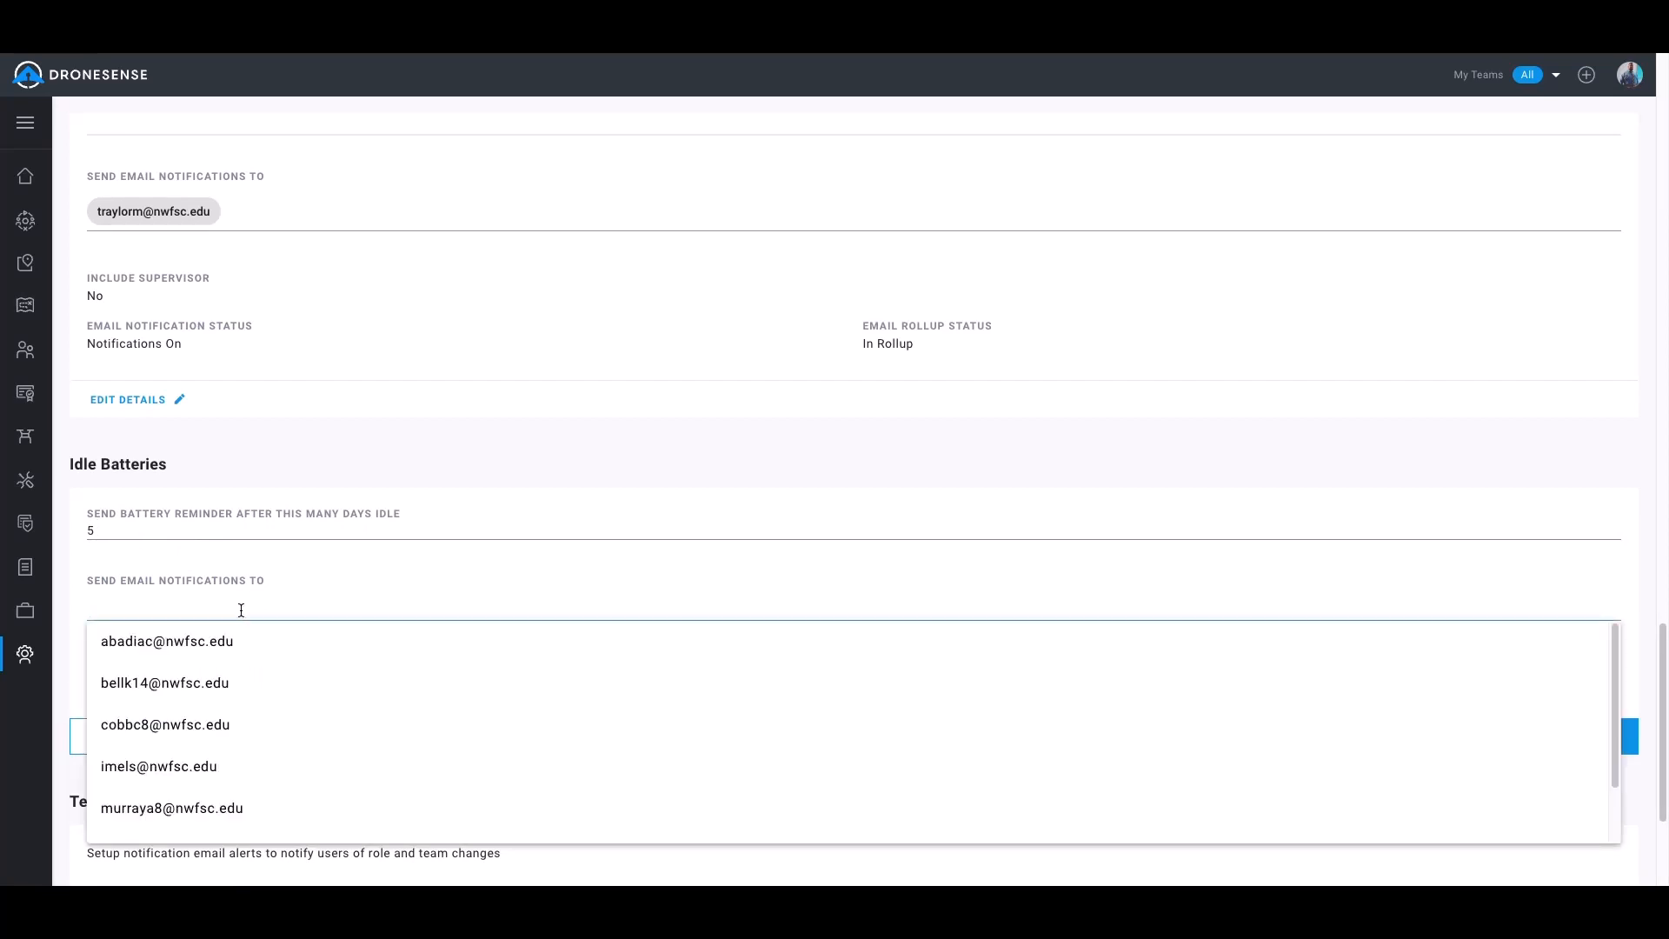
{"action": "left_click", "coordinate": [213, 682]}
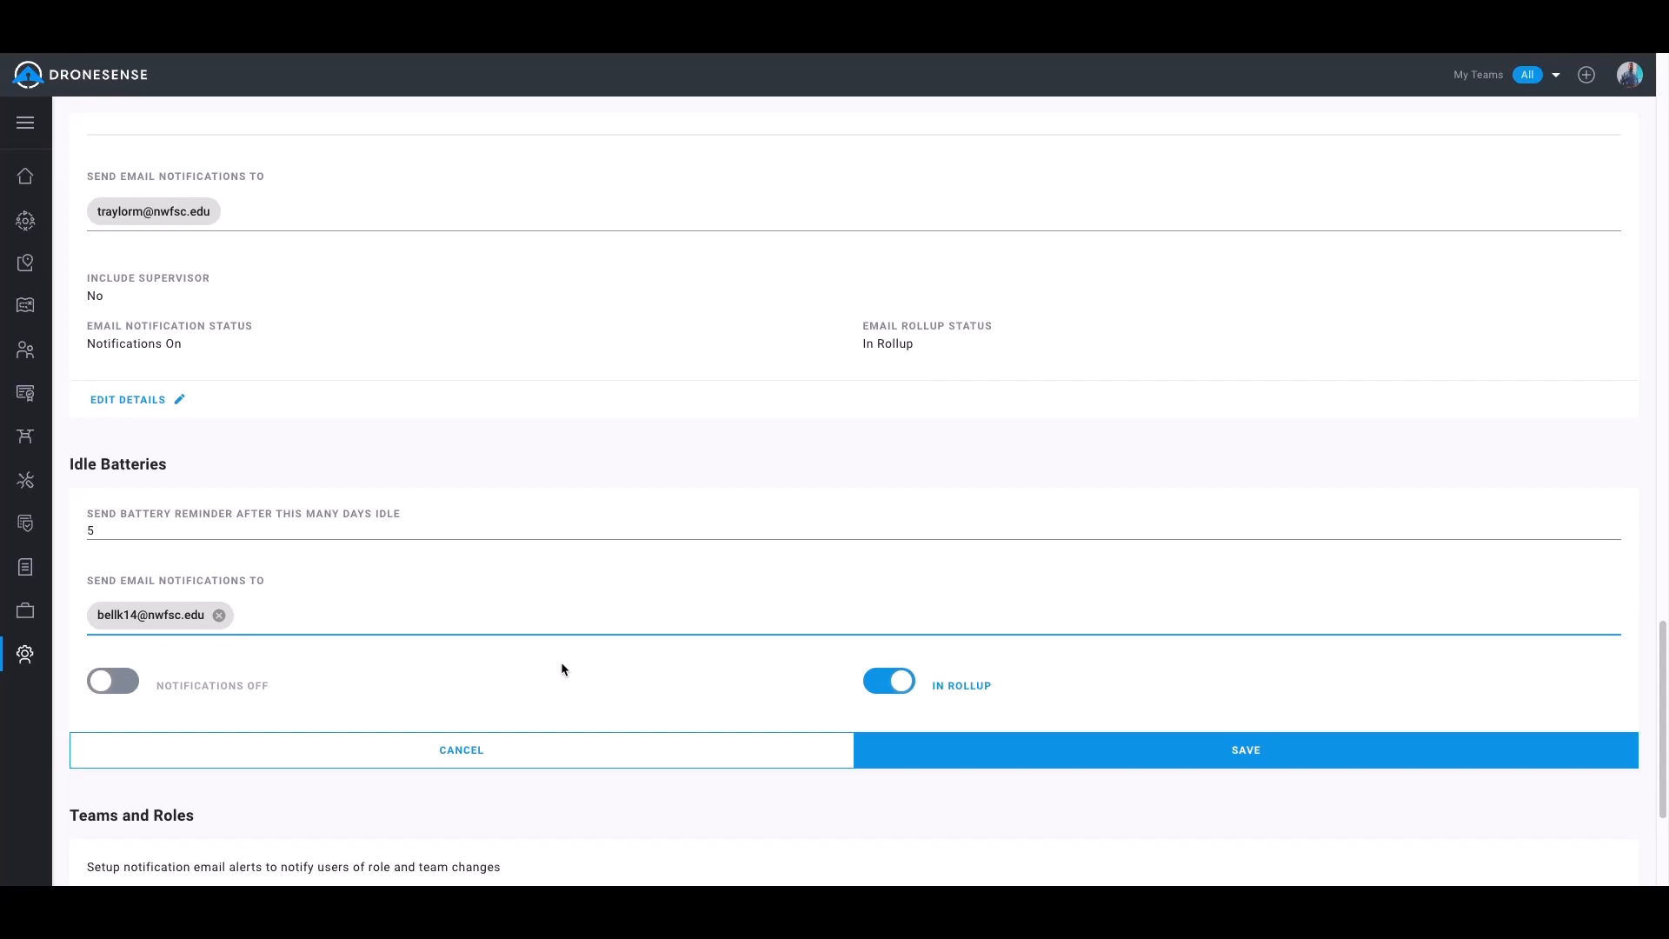
{"action": "left_click", "coordinate": [1032, 739]}
View the Teams and Roles notification settings, and save the email roll-up schedule as weekly on Thursday
{"action": "scroll", "coordinate": [687, 653], "scroll_direction": "down", "scroll_amount": 3}
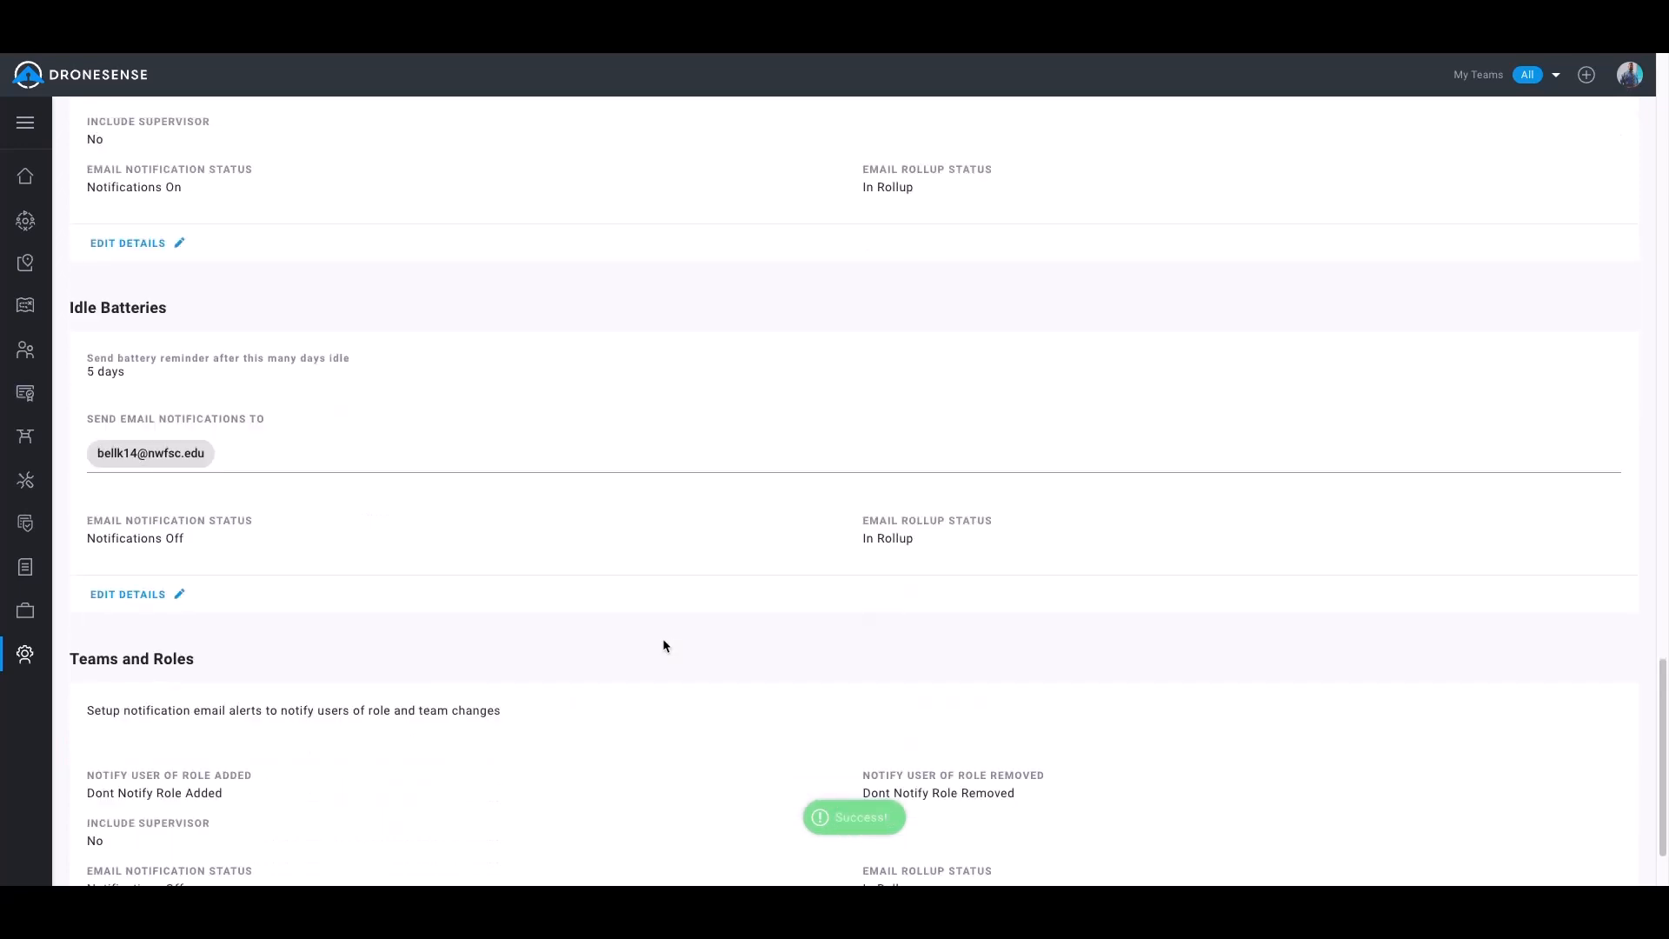
{"action": "scroll", "coordinate": [295, 713], "scroll_direction": "down", "scroll_amount": 1}
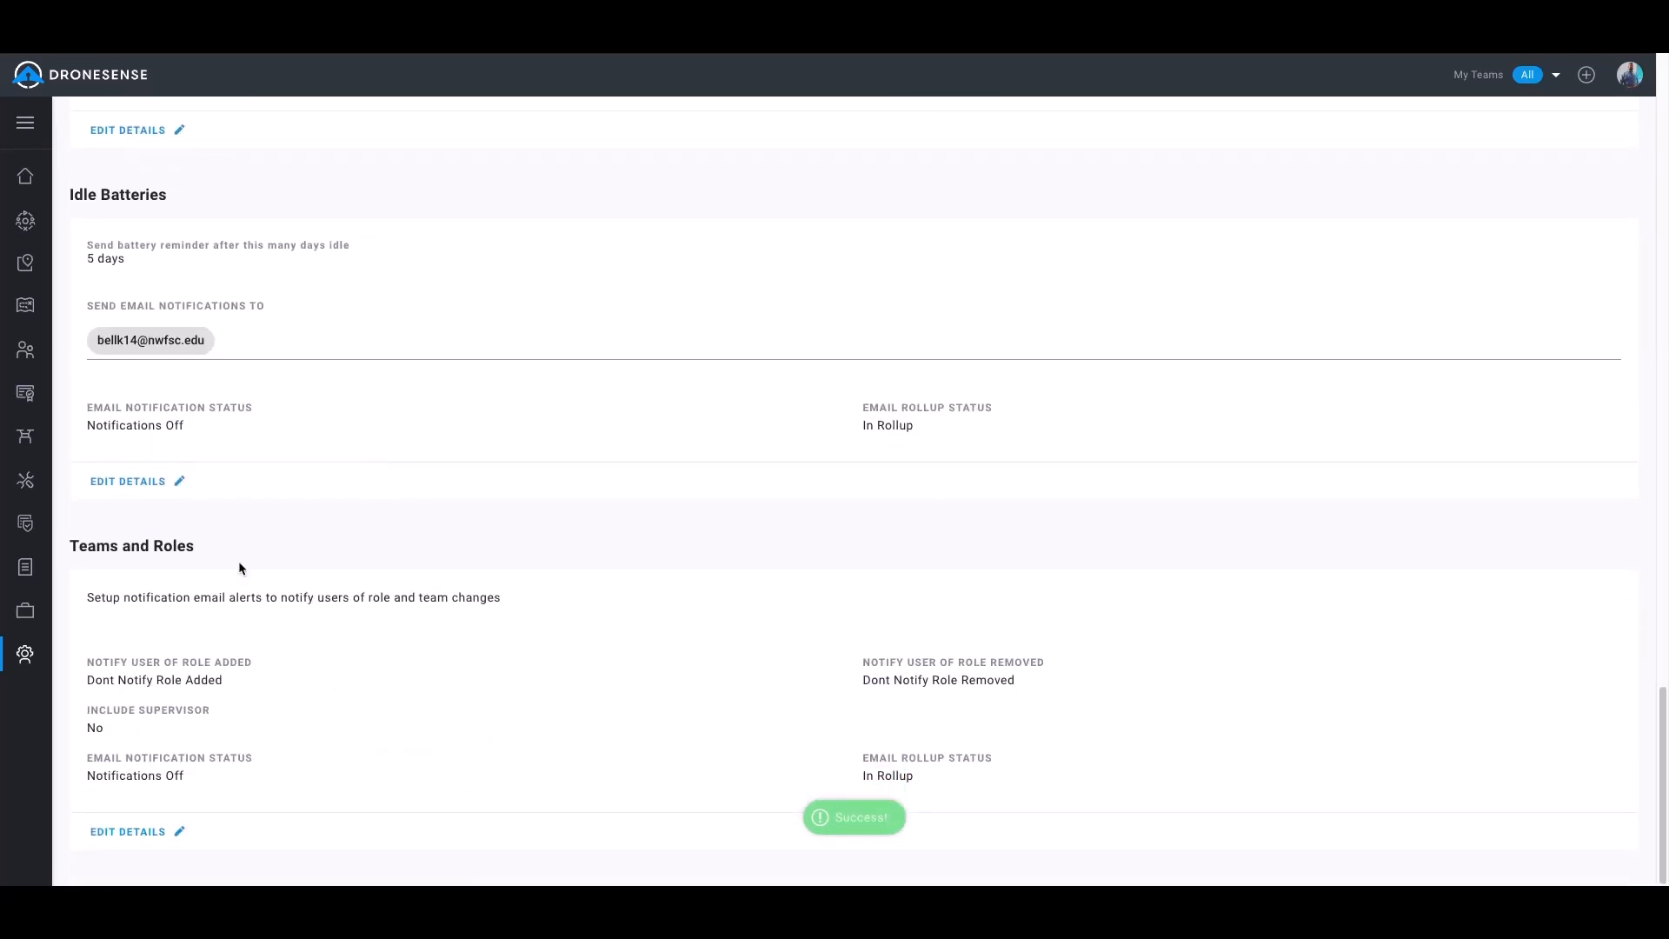
{"action": "scroll", "coordinate": [608, 603], "scroll_direction": "up", "scroll_amount": 2}
{"action": "scroll", "coordinate": [600, 469], "scroll_direction": "up", "scroll_amount": 10}
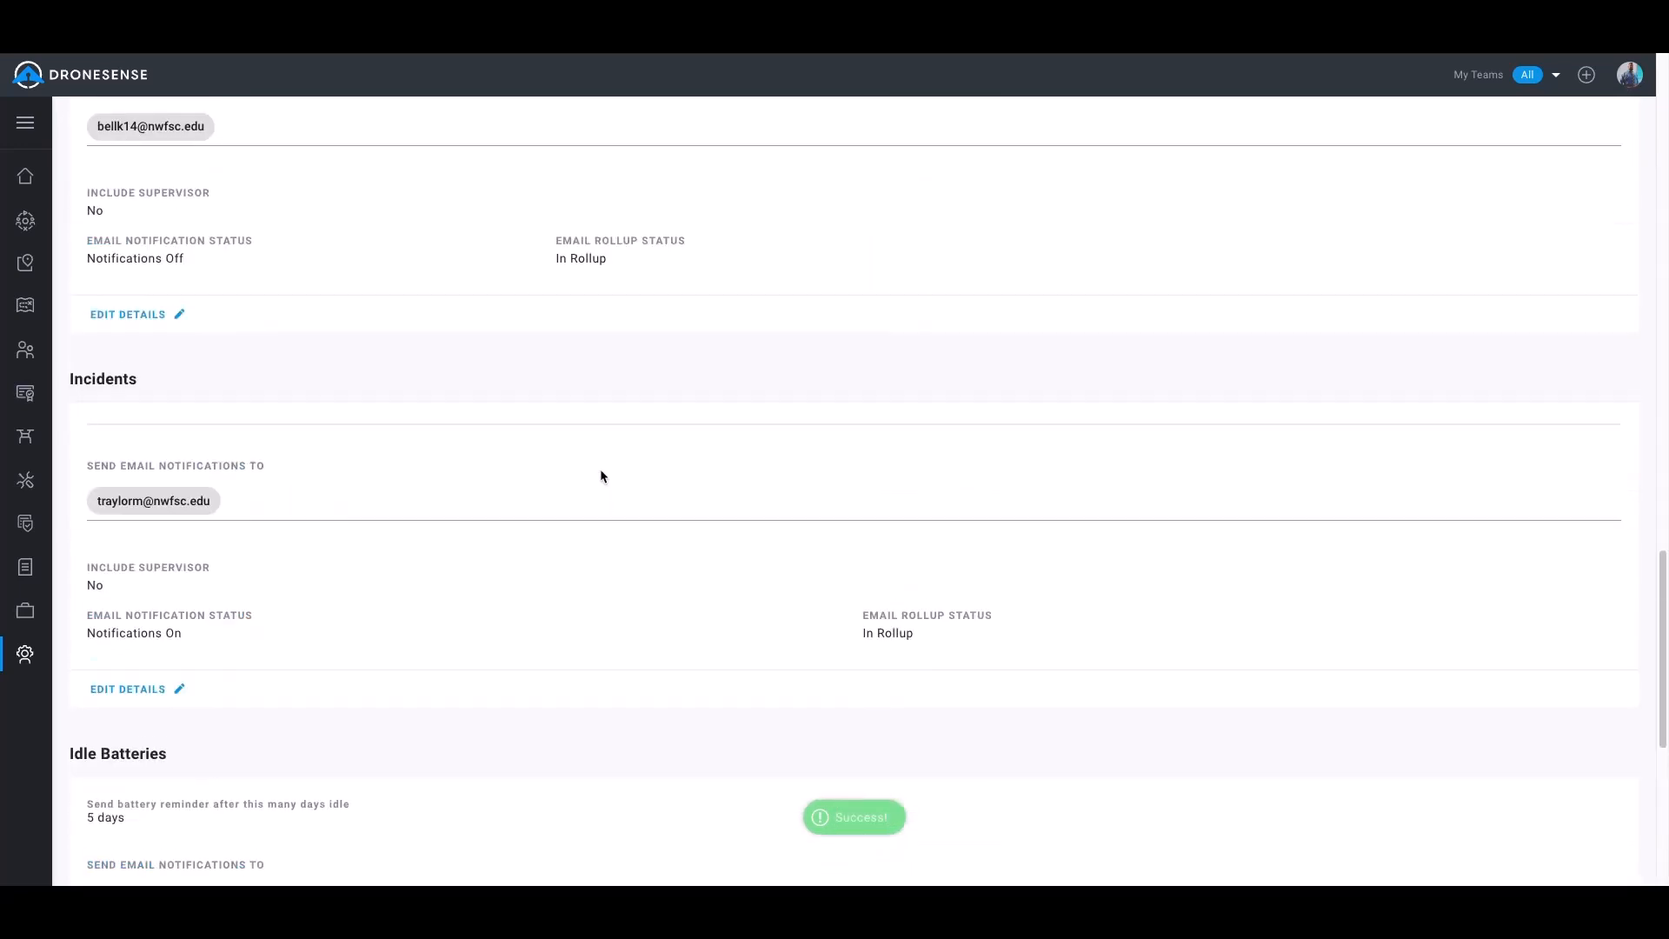
{"action": "scroll", "coordinate": [584, 445], "scroll_direction": "up", "scroll_amount": 10}
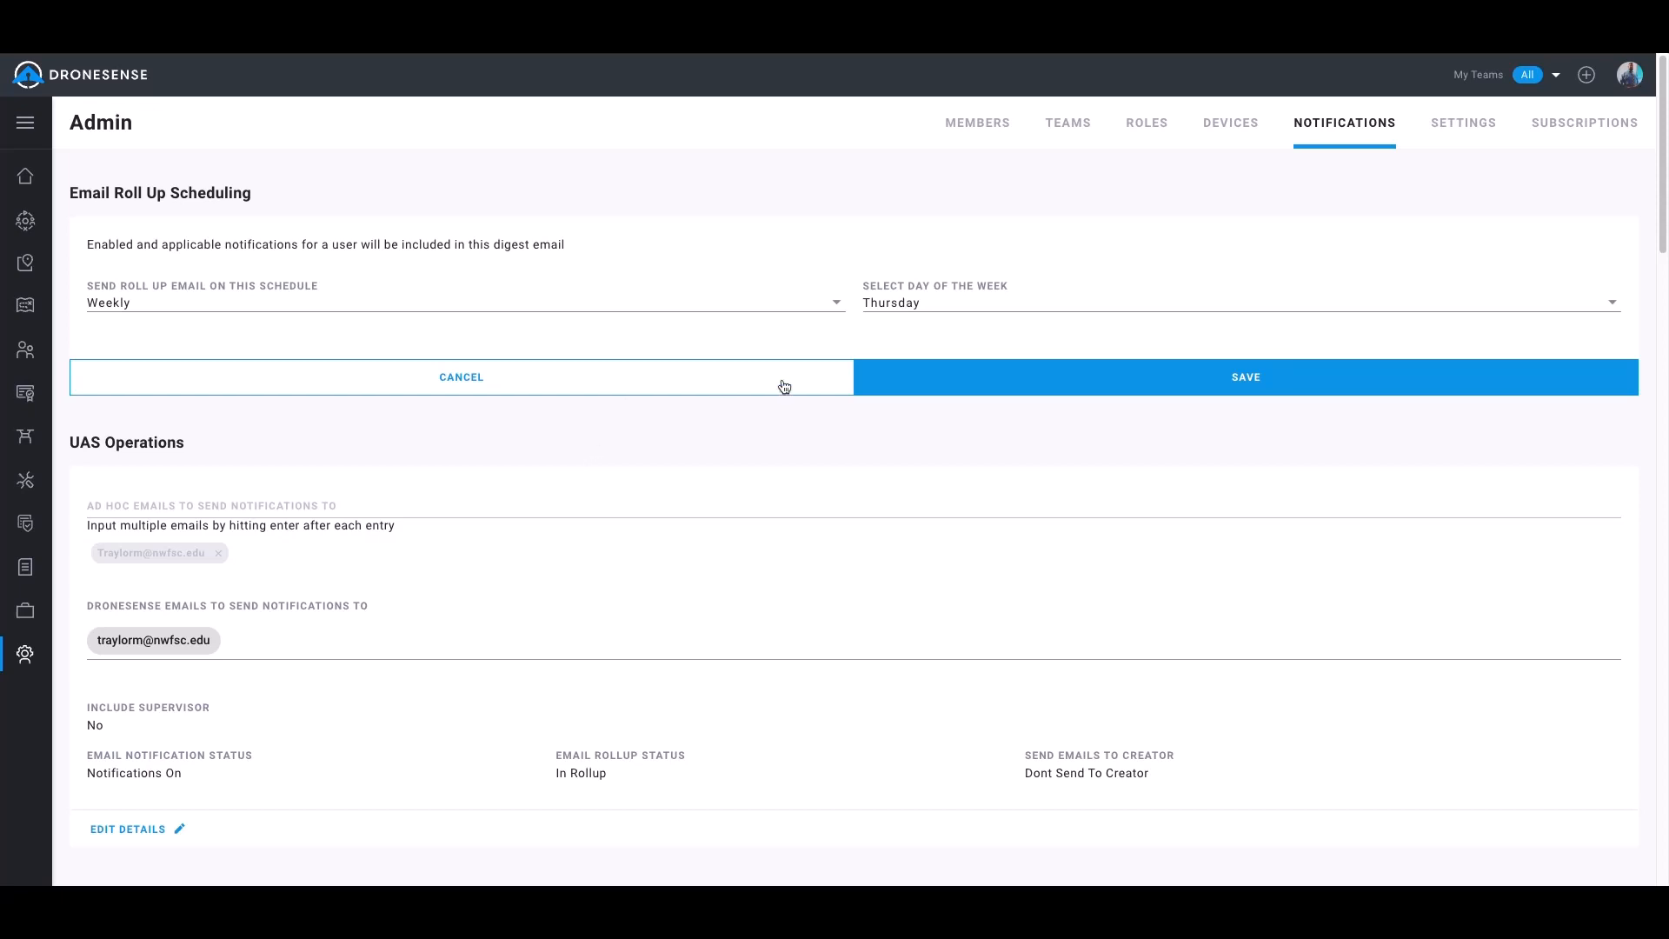
{"action": "left_click", "coordinate": [1005, 385]}
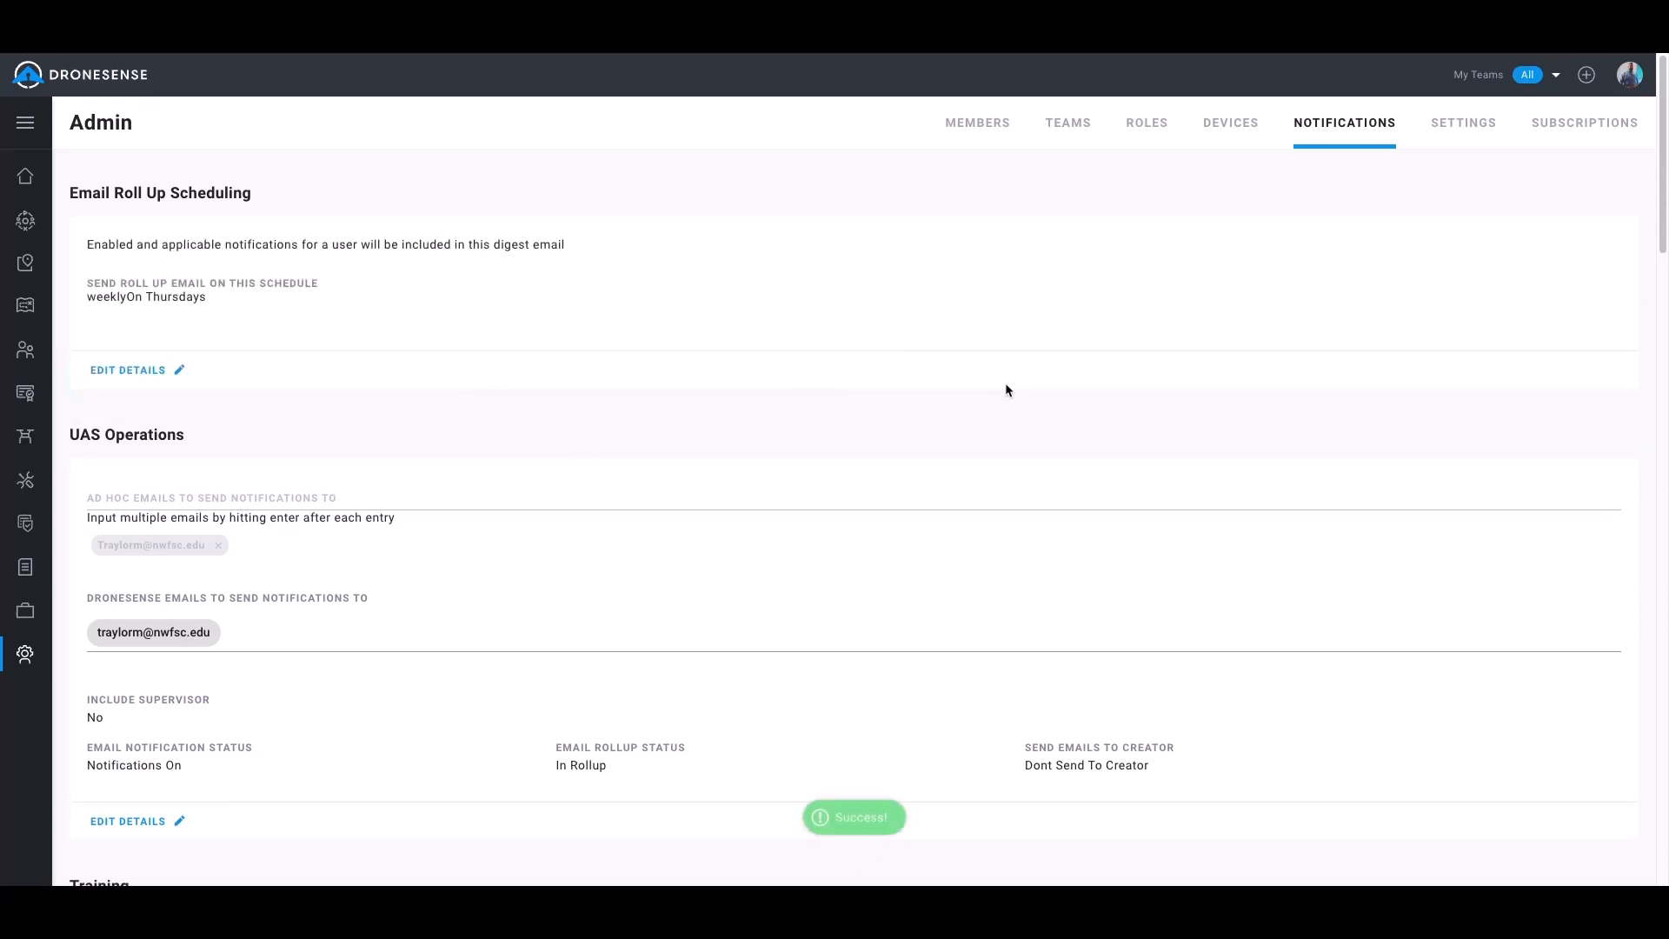